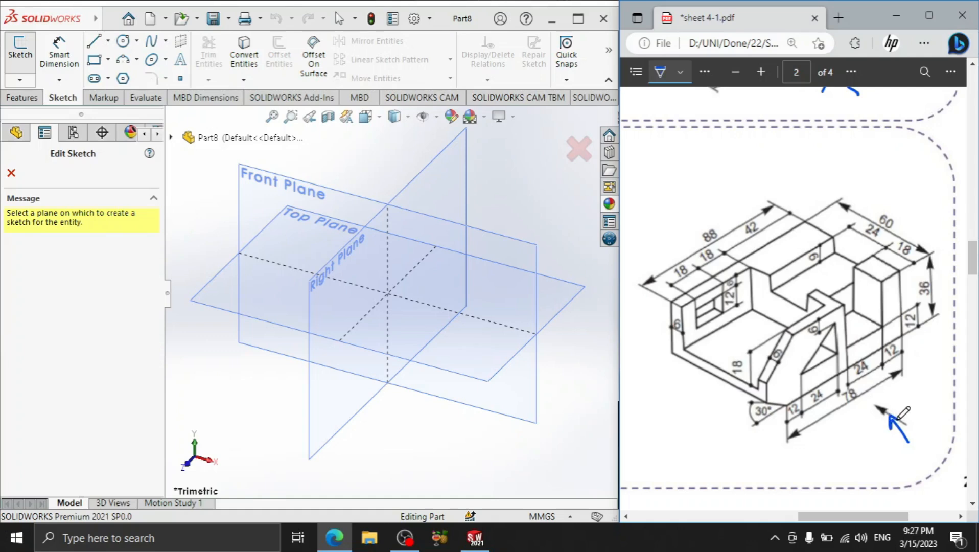
- Sketch a rectangle 88 mm wide and 36 mm high on the Right Plane, starting from the origin
click(327, 281)
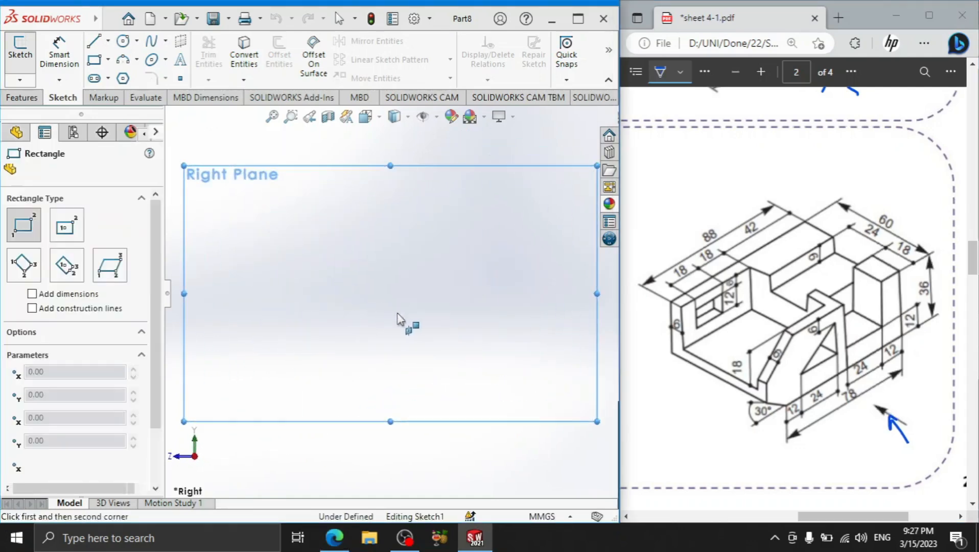
drag(391, 293, 555, 190)
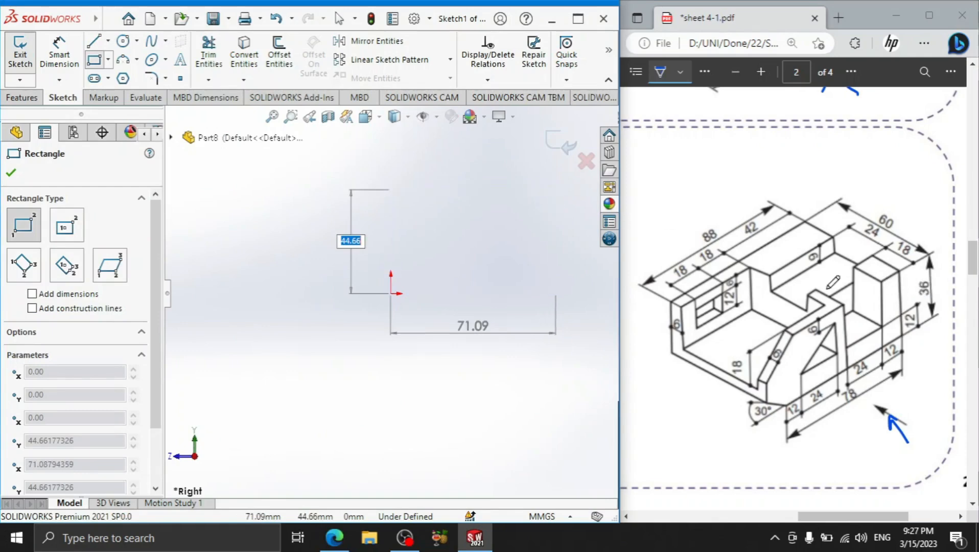
drag(703, 245, 486, 220)
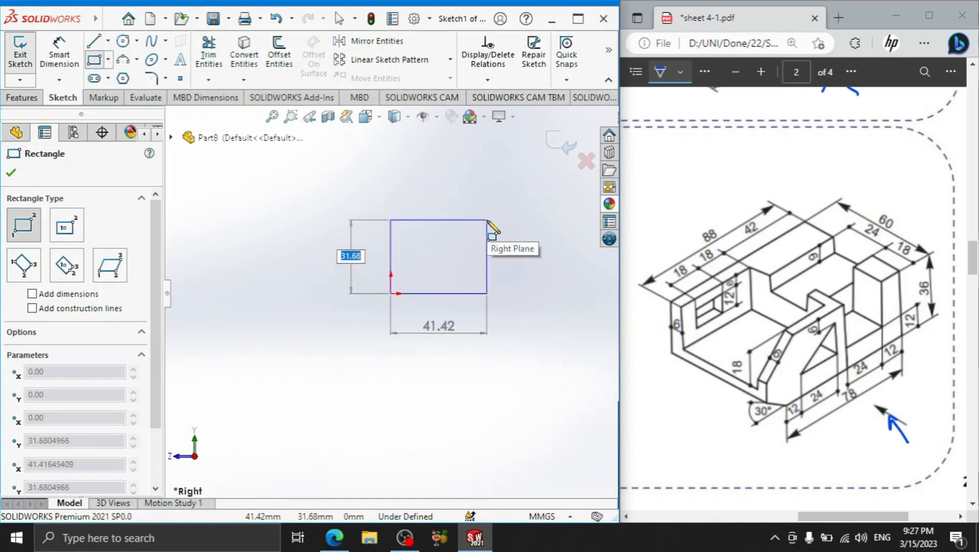
text(36)
key(Tab)
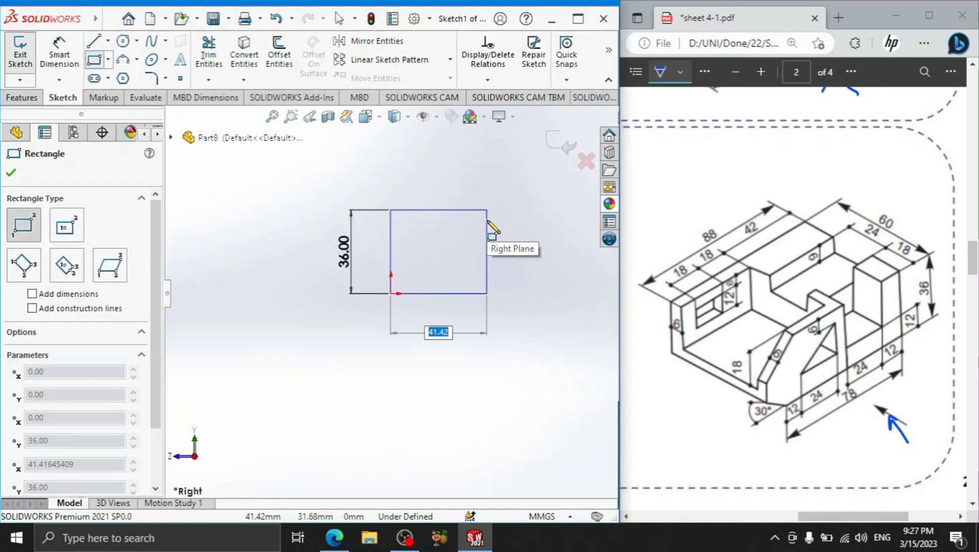
key(Return)
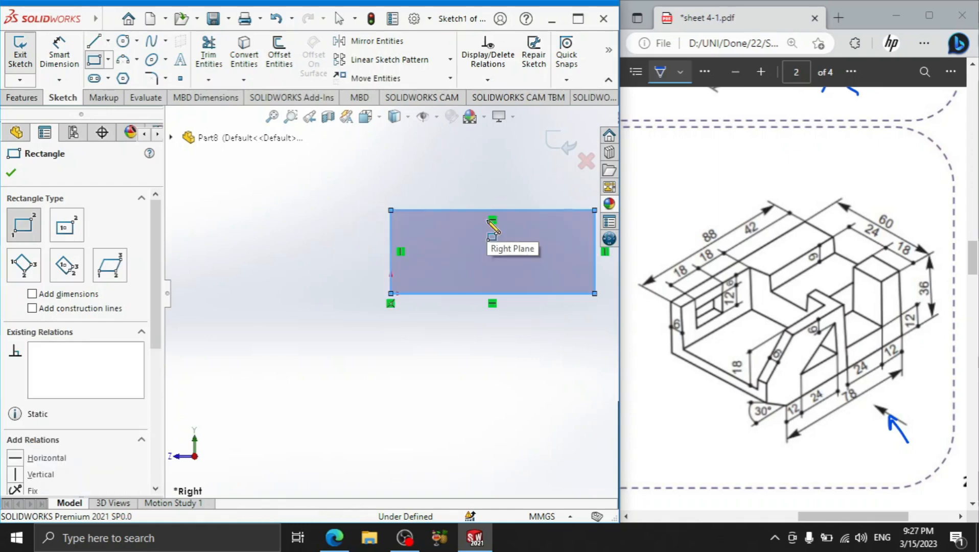
click(16, 175)
- Extrude the rectangle 60 mm as a blind boss in the reversed direction
click(22, 97)
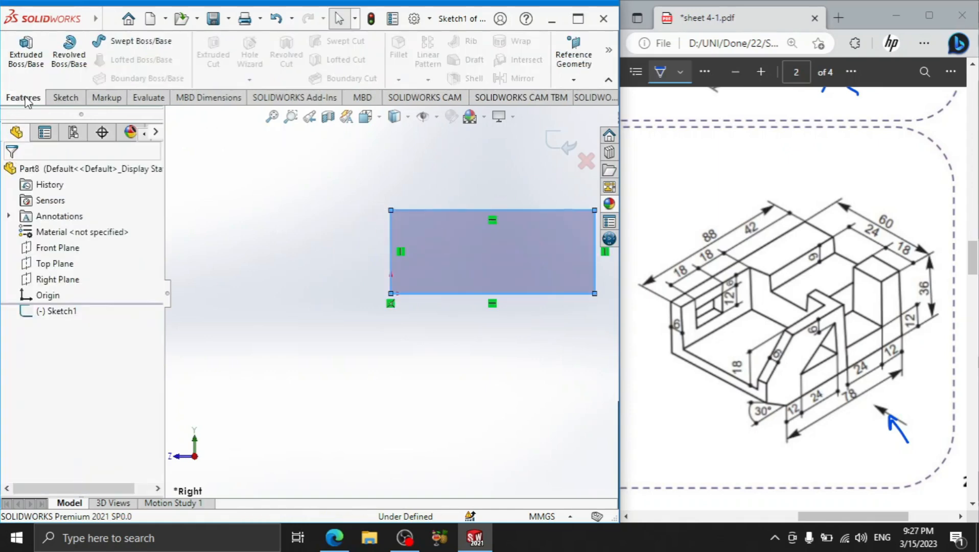
click(26, 57)
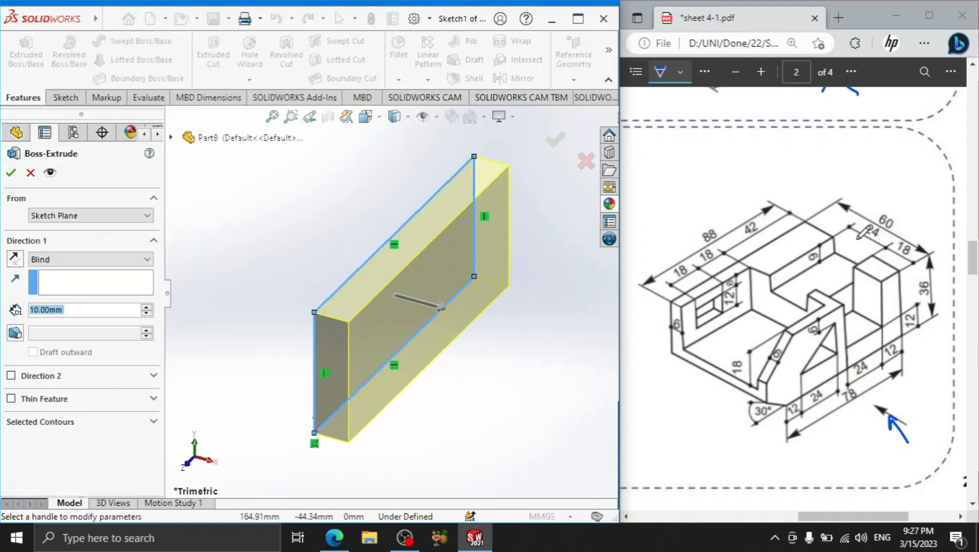
drag(841, 211, 896, 241)
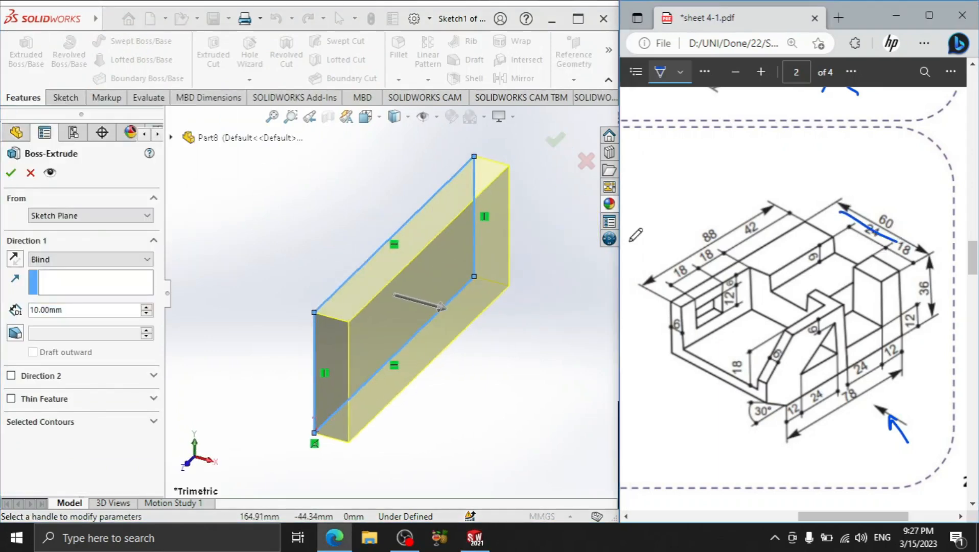
click(88, 310)
text(60)
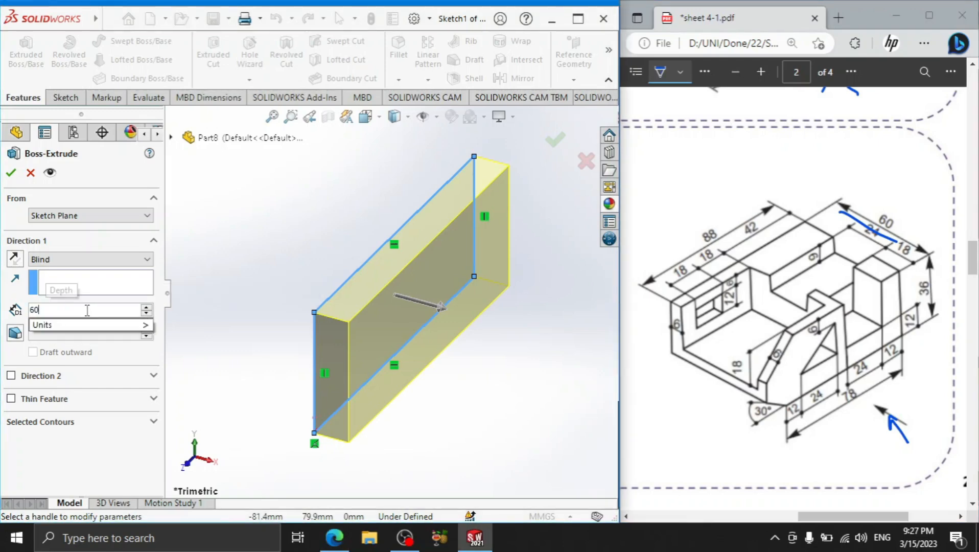
key(Return)
click(15, 259)
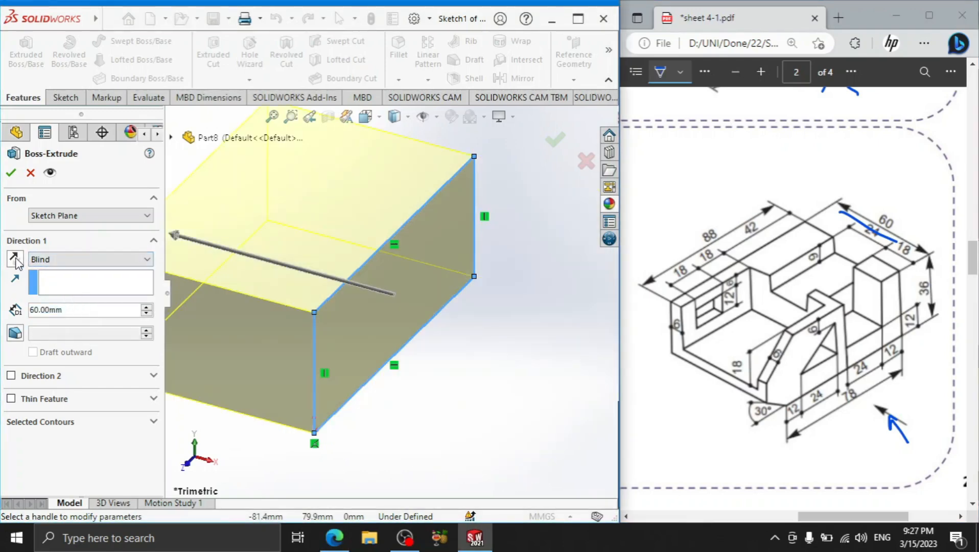
click(11, 172)
- On the block's top face, sketch a rectangle 24 mm wide and 42 mm long starting on the rear edge
click(298, 212)
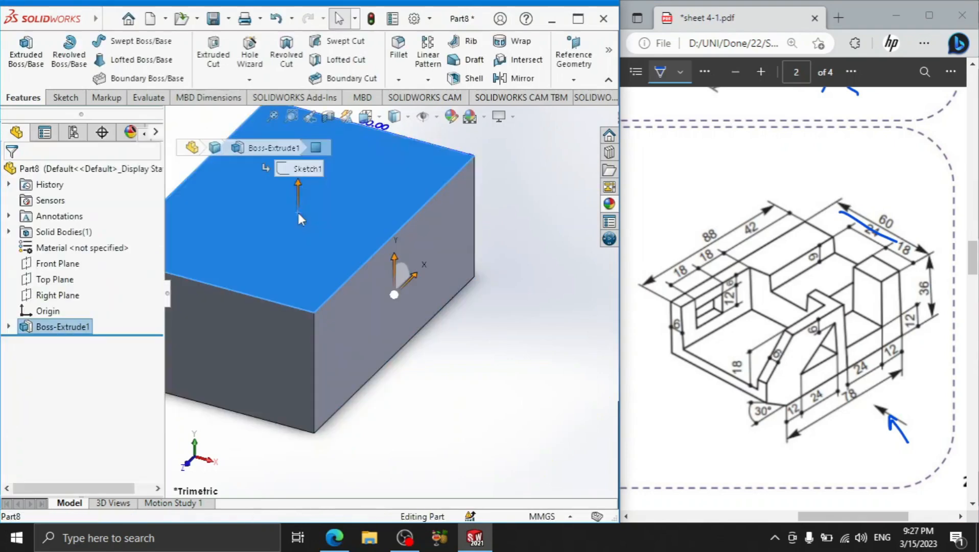
click(367, 175)
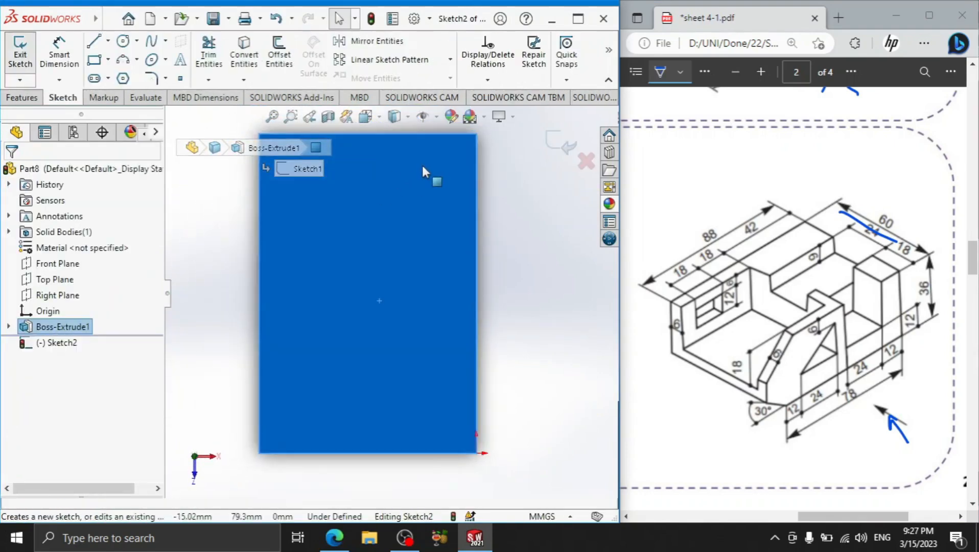
click(94, 59)
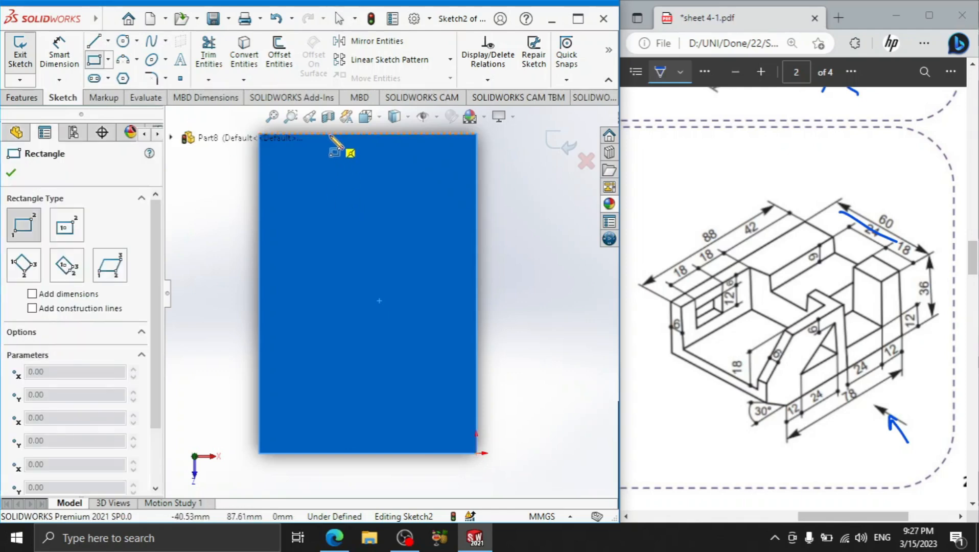
click(330, 135)
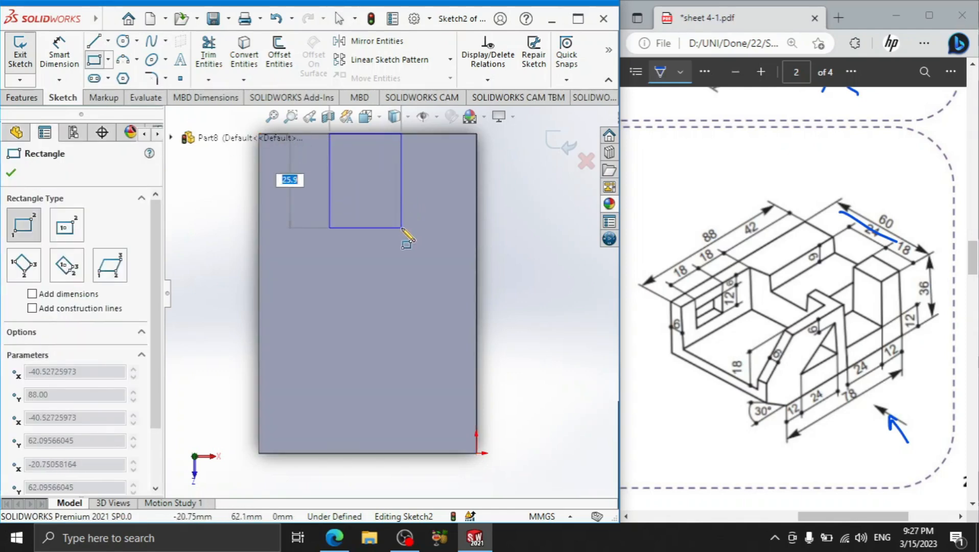
key(Return)
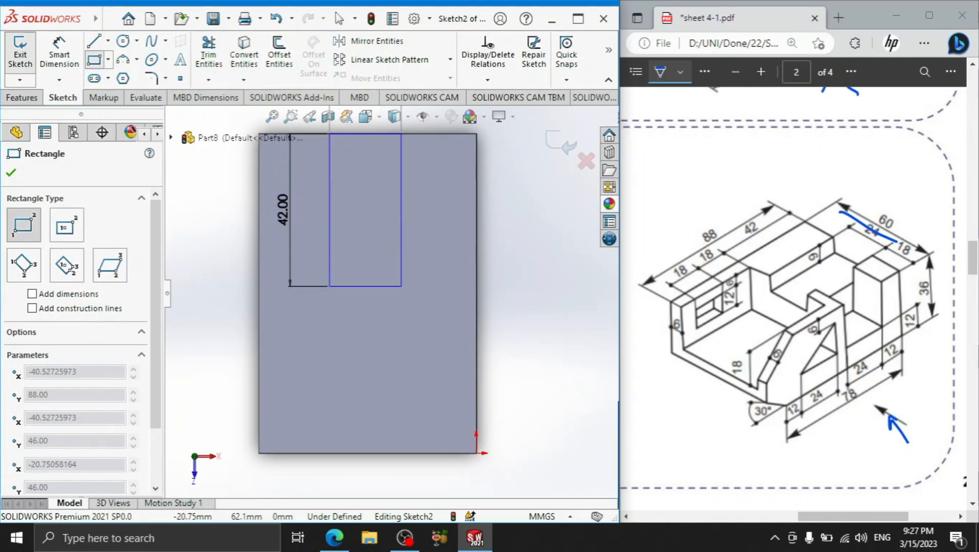
scroll(393, 222, up, 3)
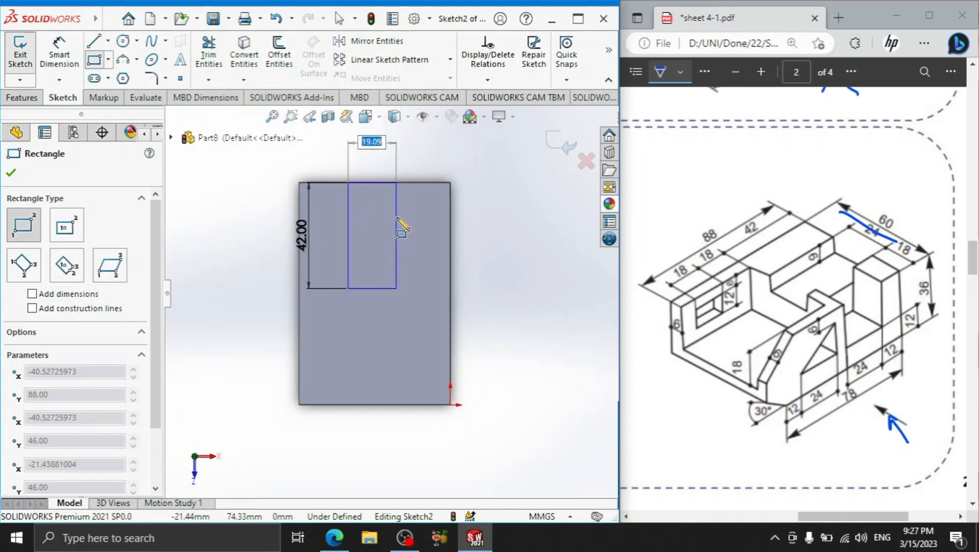
key(Return)
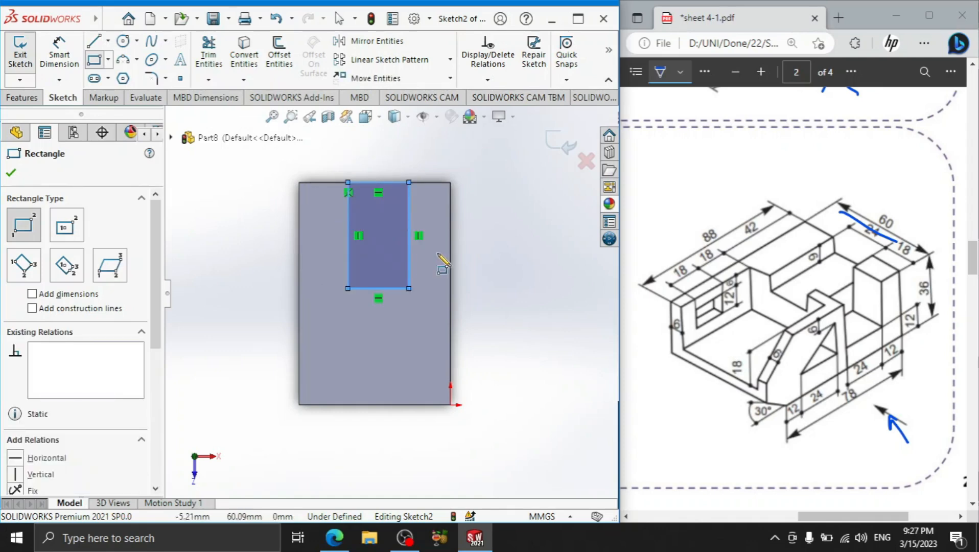
- Sketch a rectangle about 16.5 by 22 mm between the 24 mm wide rectangle's right side and the block's right edge
click(409, 210)
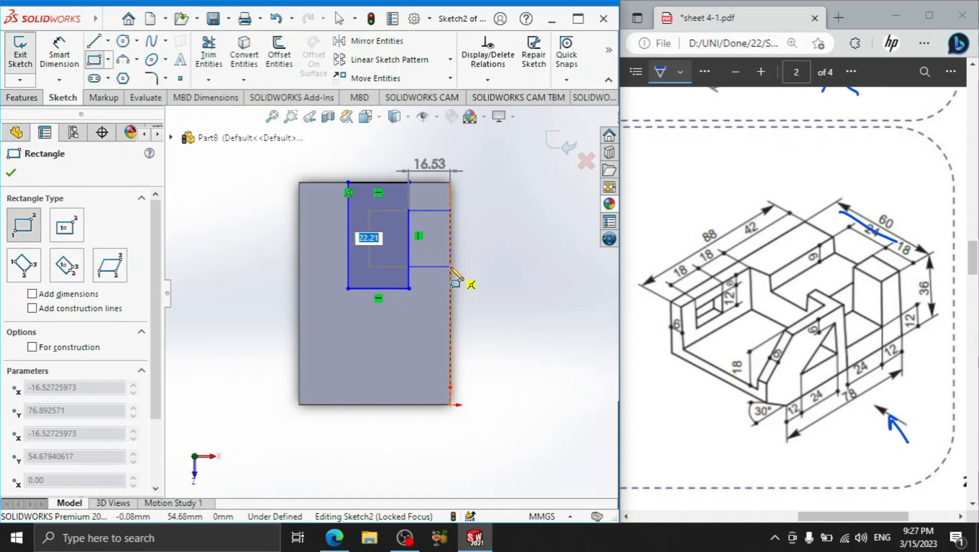
click(450, 266)
right_click(507, 256)
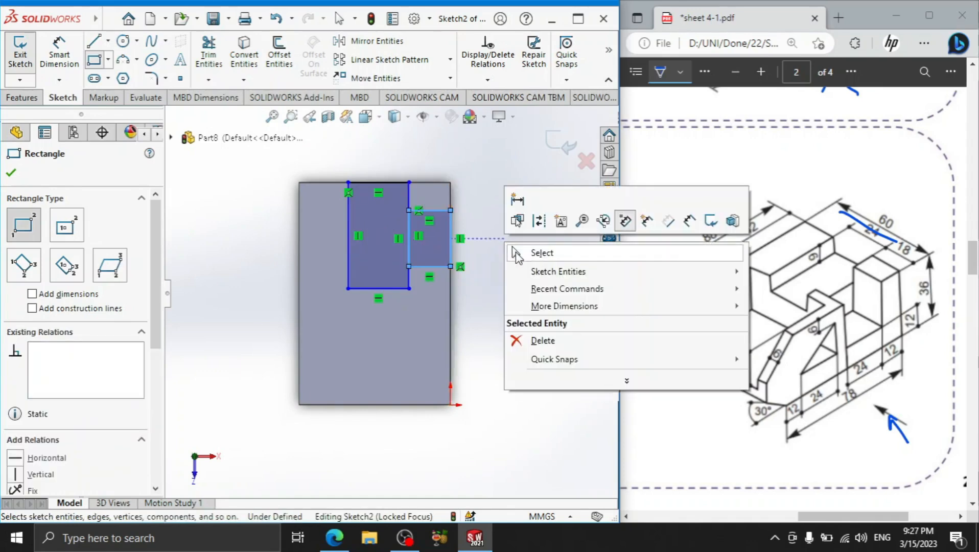
click(529, 252)
- Sketch a wide rectangle about 46 mm long from the block's front edge up to the end of the 42 mm long rectangle
click(95, 60)
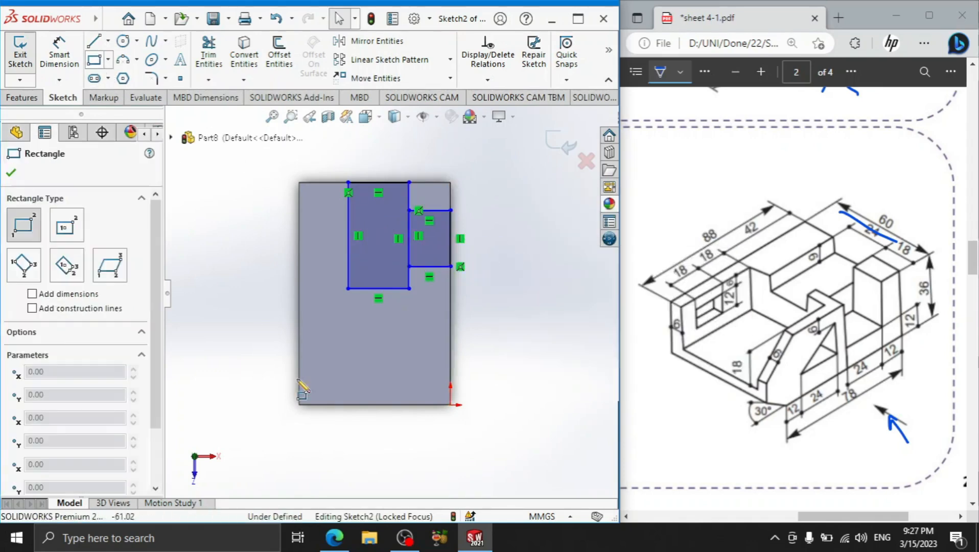
click(313, 404)
click(435, 290)
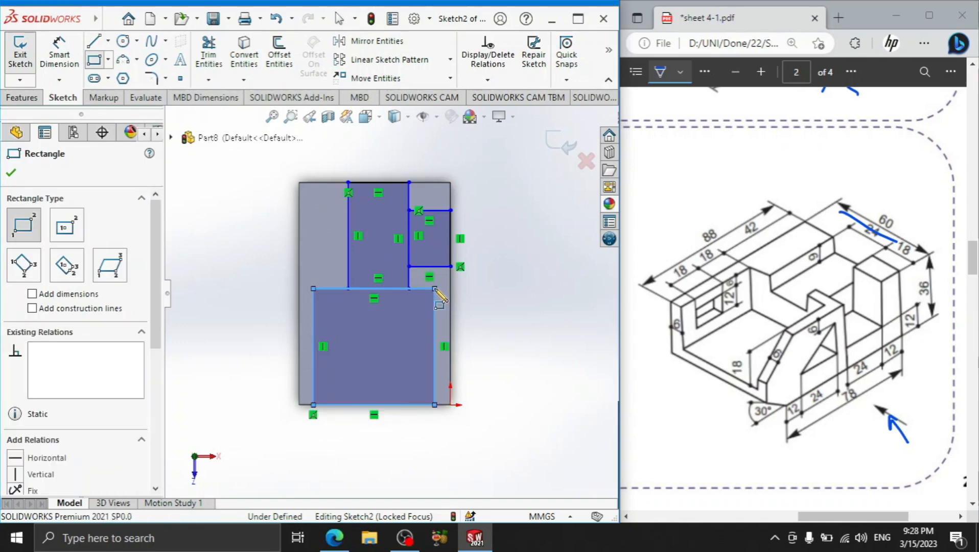
right_click(507, 305)
click(533, 309)
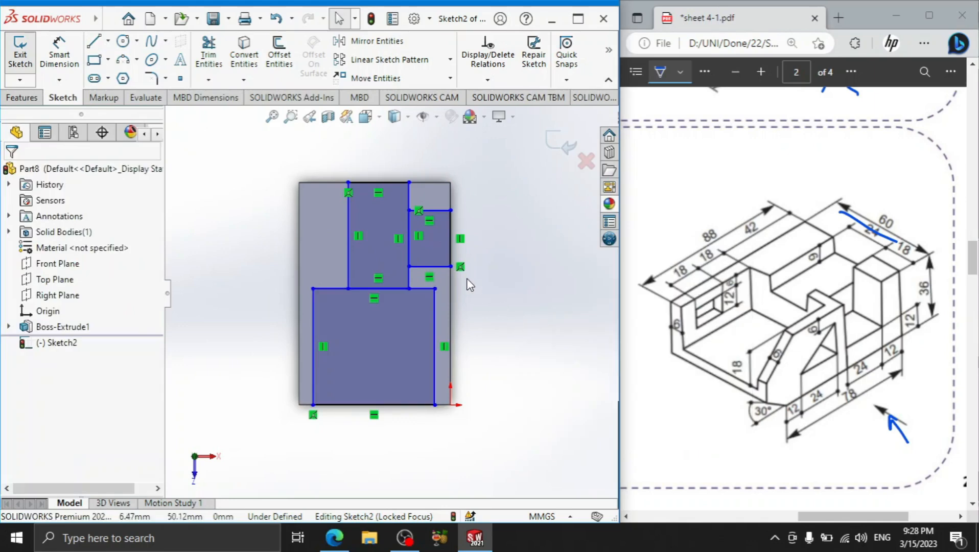
- Dimension the distance between the rear rectangle's right side and the block's right edge as 18 mm
click(59, 53)
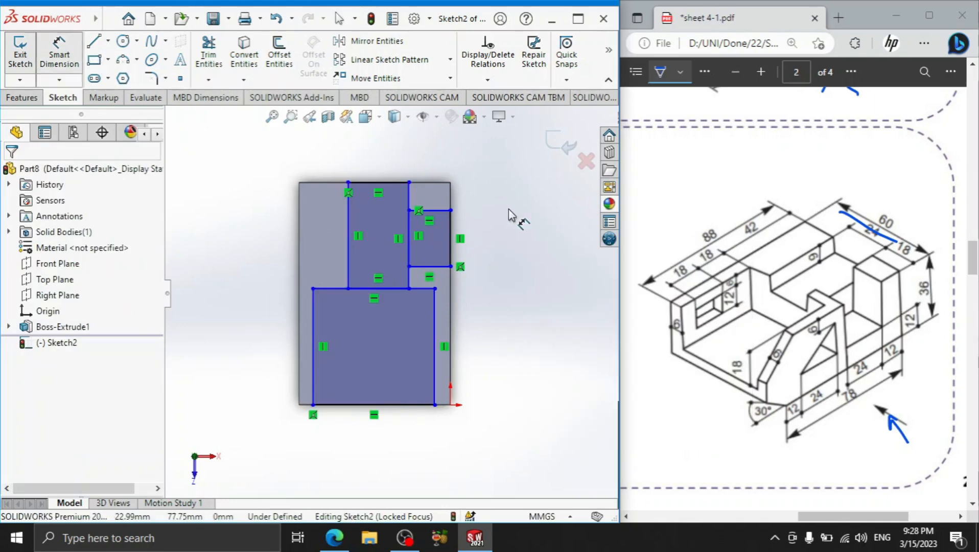
click(410, 201)
click(451, 196)
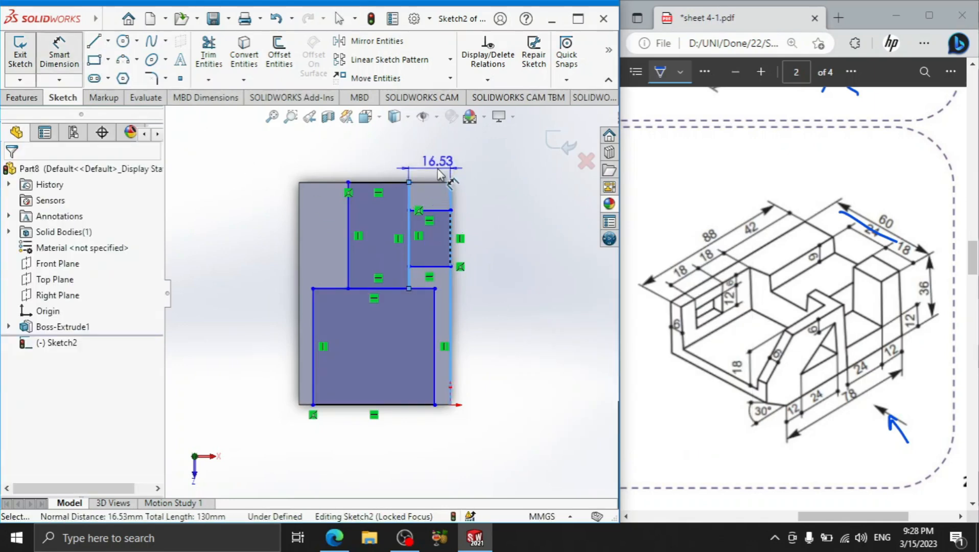
click(439, 173)
text(18)
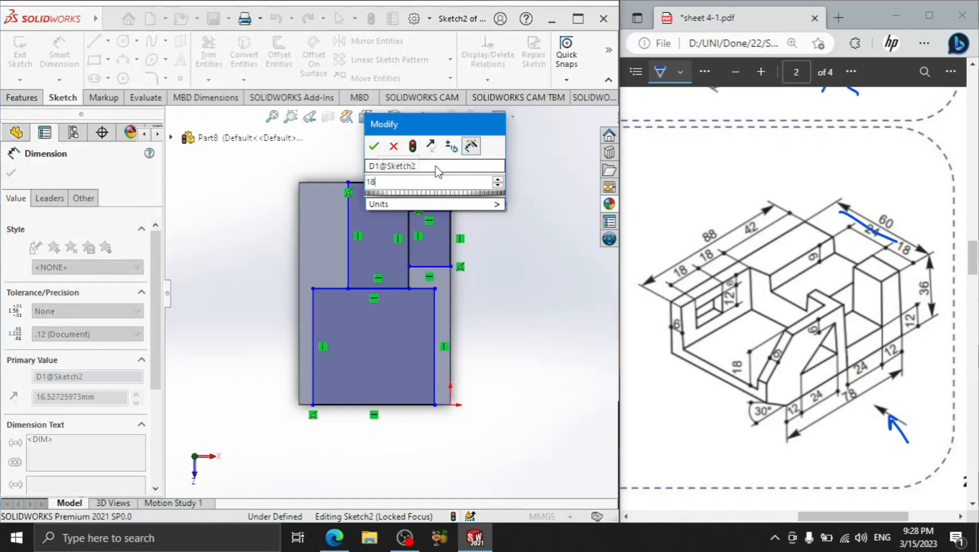
key(Return)
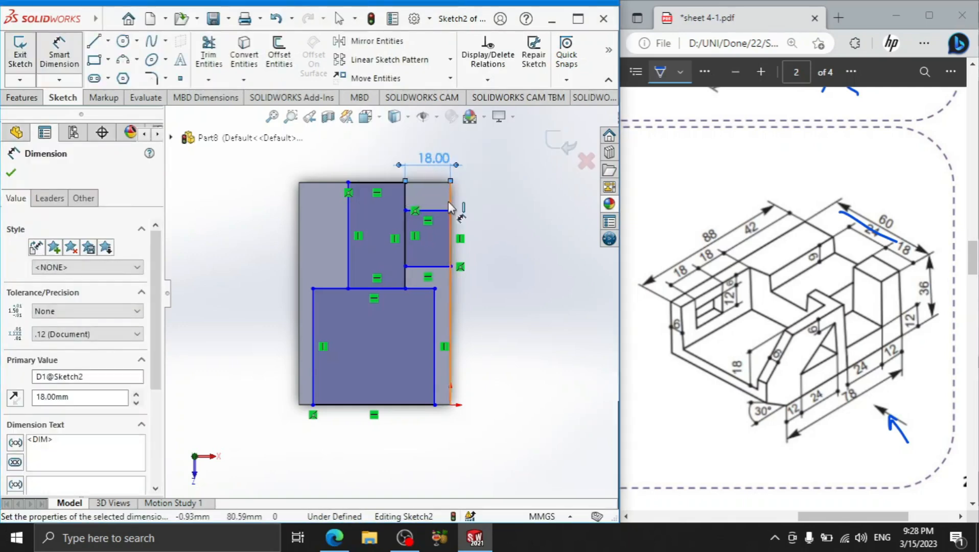
- Dimension the length of the small side rectangle along the block's right edge as 24 mm
scroll(483, 232, down, 3)
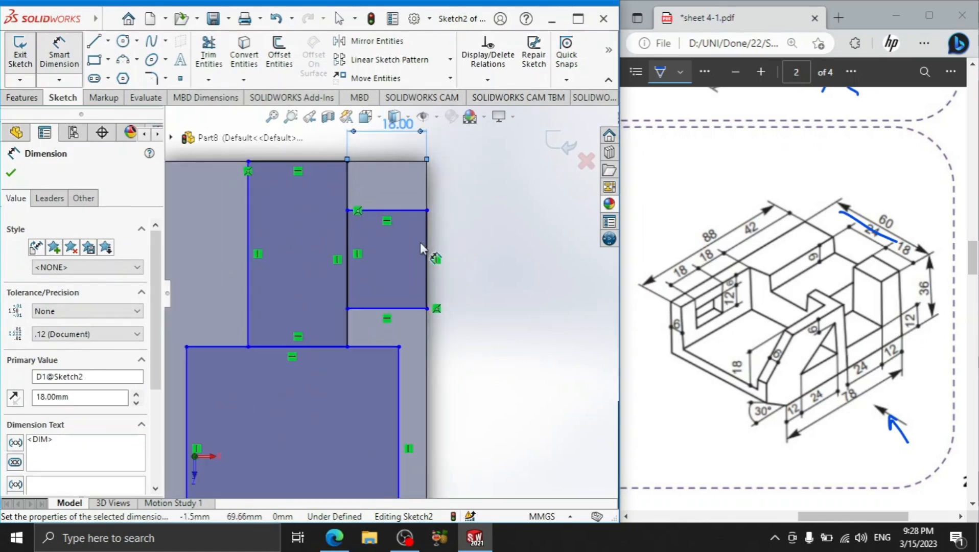
click(428, 250)
click(473, 258)
text(24)
key(Return)
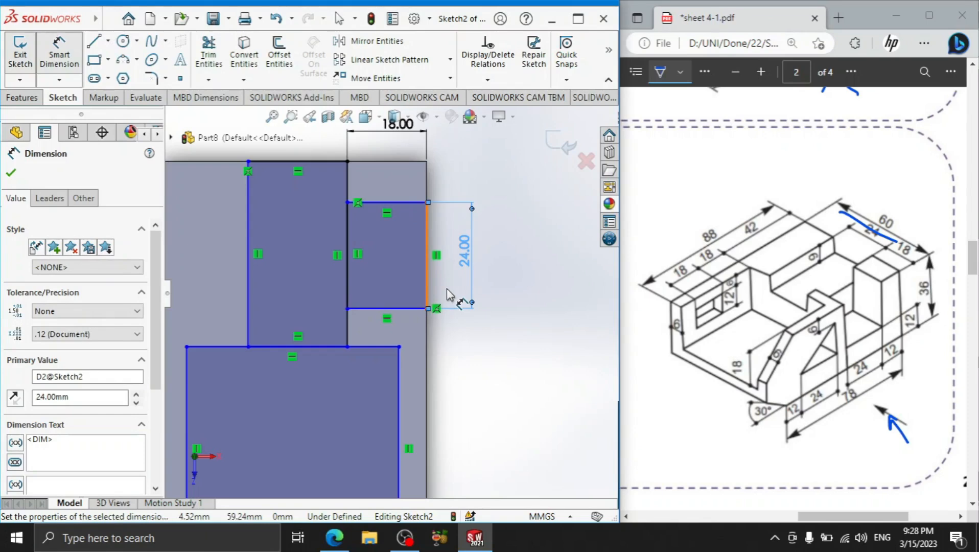
- Dimension the left side of the wide front rectangle, accepting its proposed length
scroll(358, 240, up, 2)
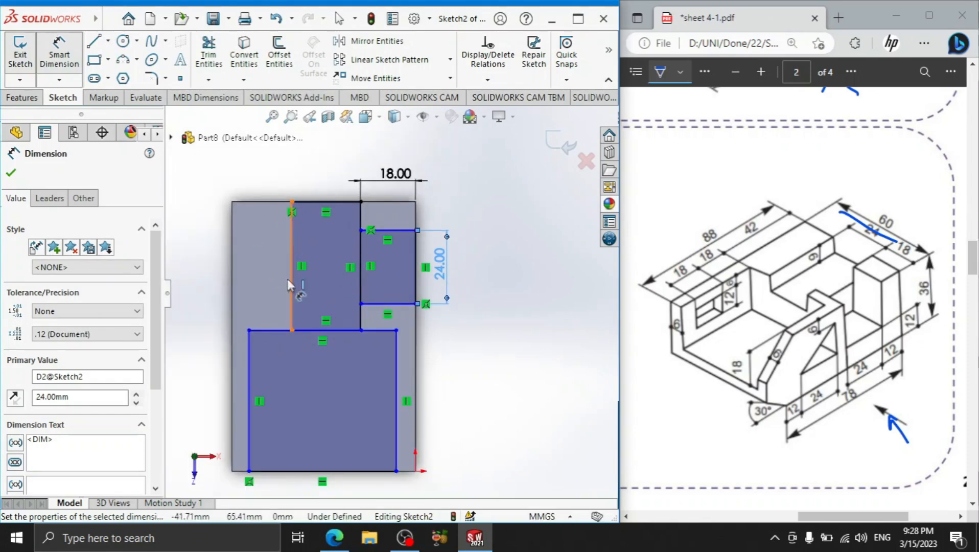
scroll(277, 345, up, 1)
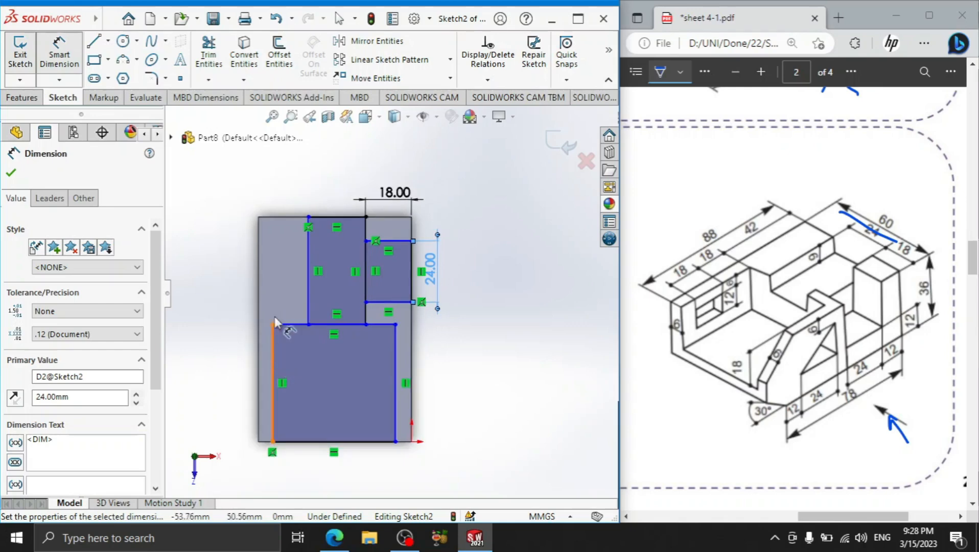
click(274, 361)
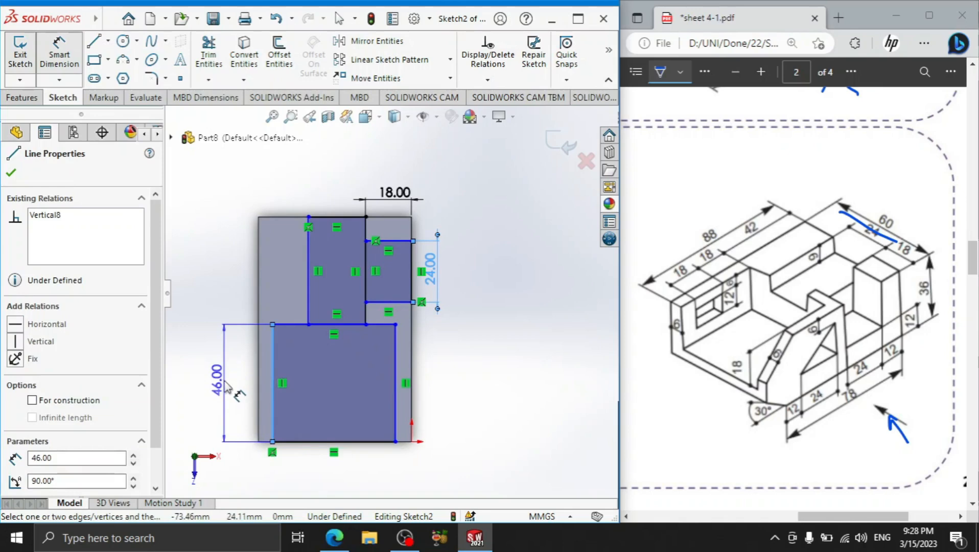
click(227, 387)
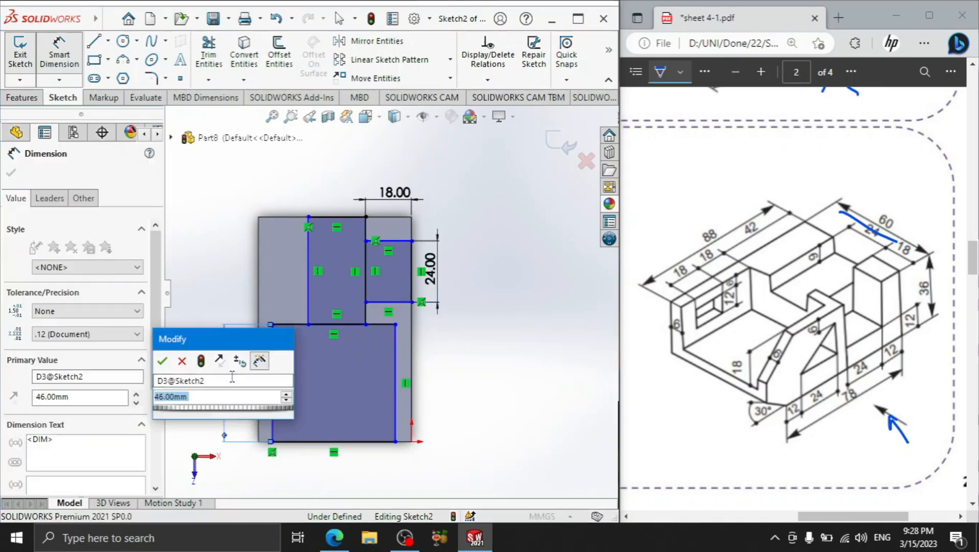
click(164, 361)
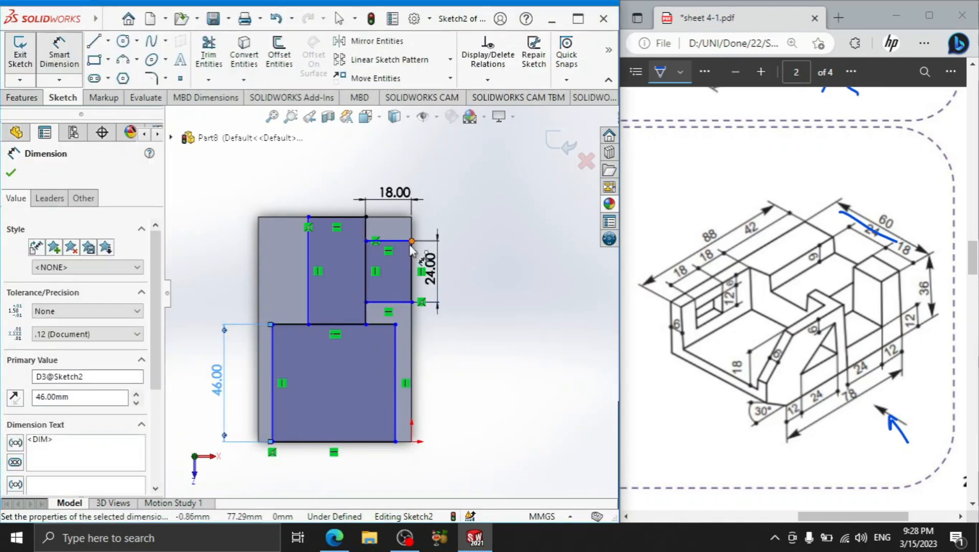
- Set the distance between the wide front rectangle's left side and the block's left edge to 6 mm
click(273, 409)
click(270, 469)
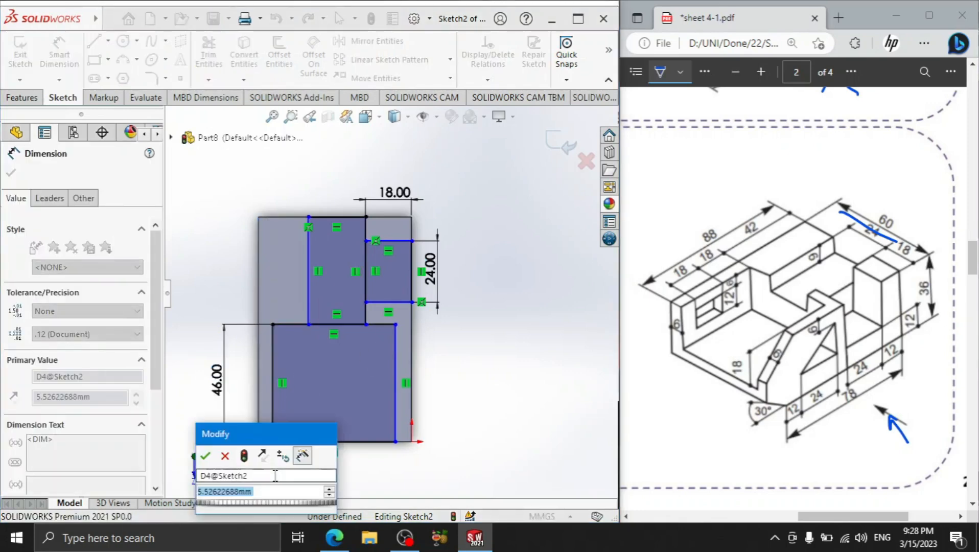
text(6)
key(Return)
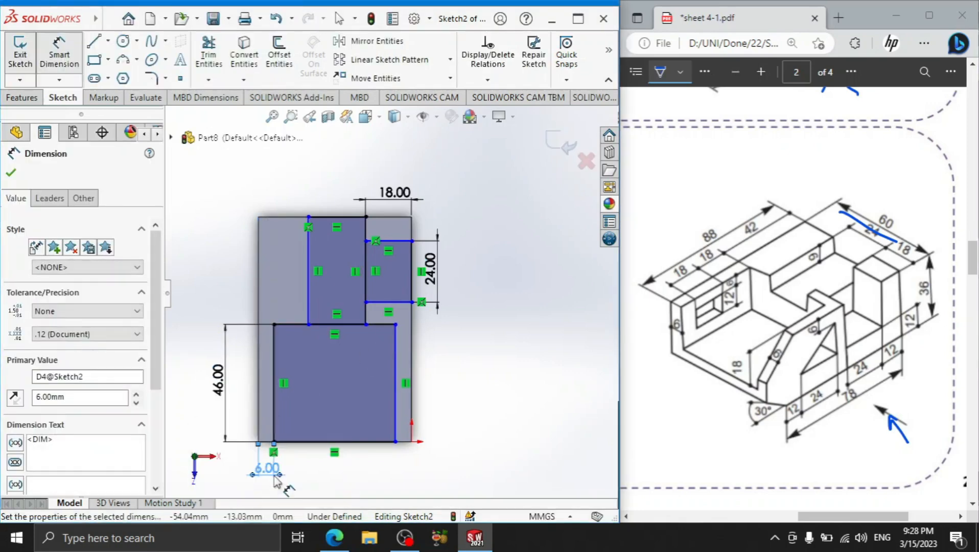
- Set the distance between the wide front rectangle's right side and the block's right edge to 6 mm
click(411, 409)
click(410, 409)
click(402, 462)
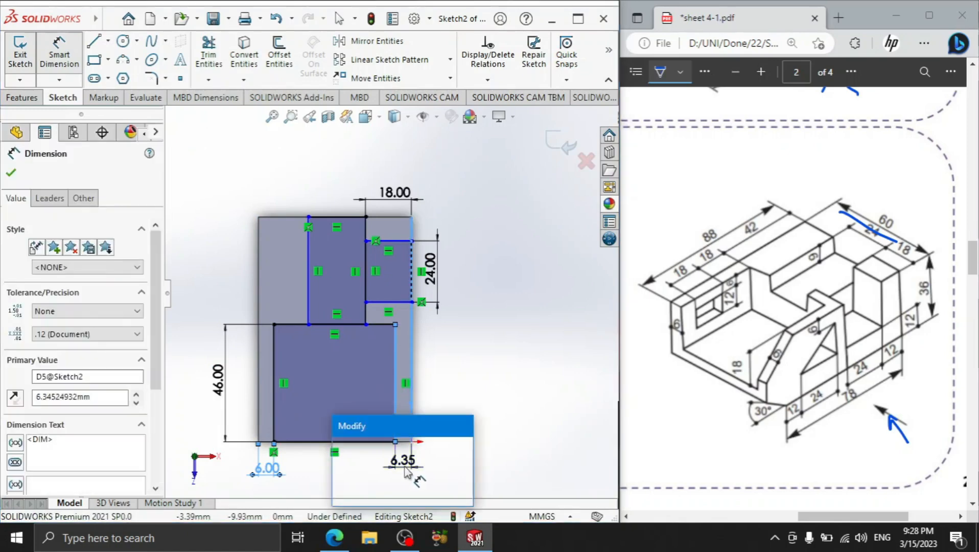
text(6)
key(Return)
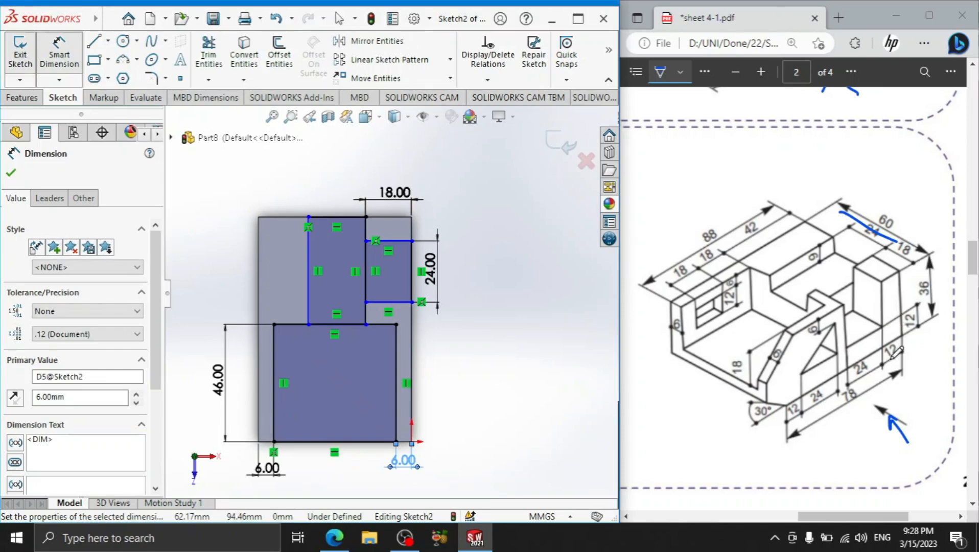
- Set the distance between the small side rectangle's rear side and the block's rear edge to 12 mm and finish dimensioning
click(396, 217)
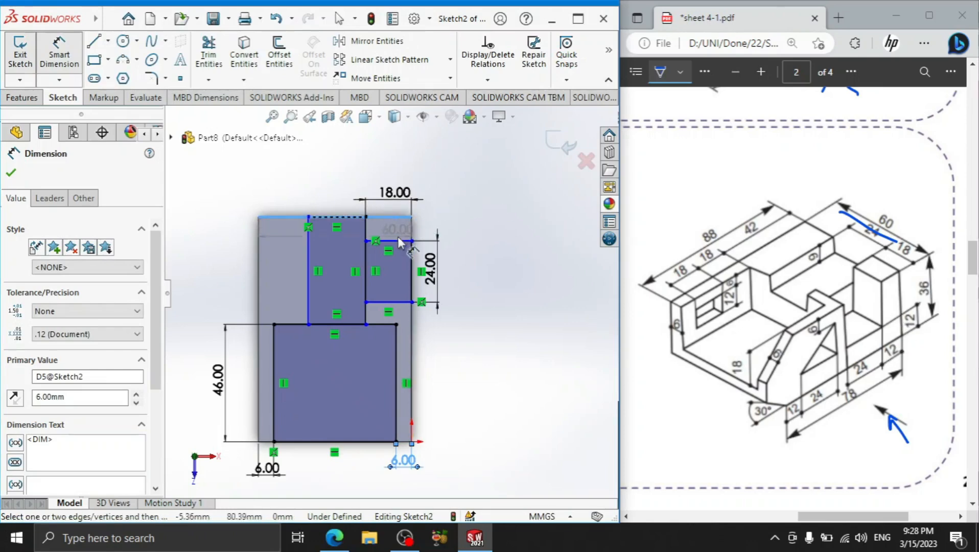
click(399, 240)
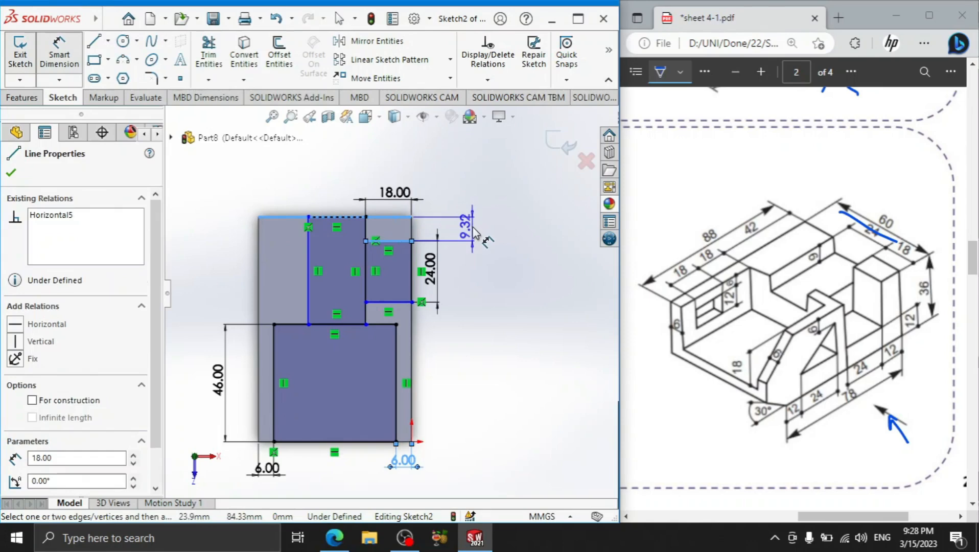
click(469, 225)
text(12)
key(Return)
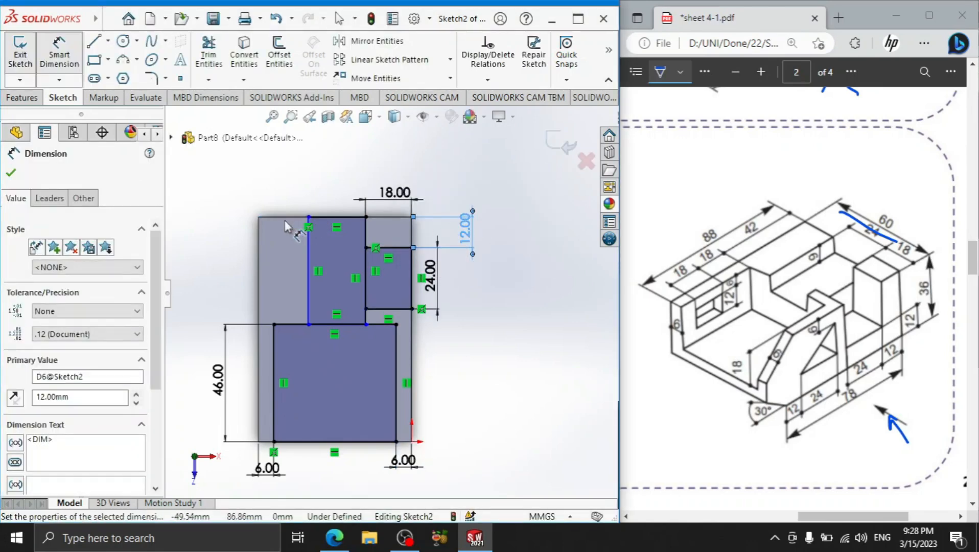
click(10, 172)
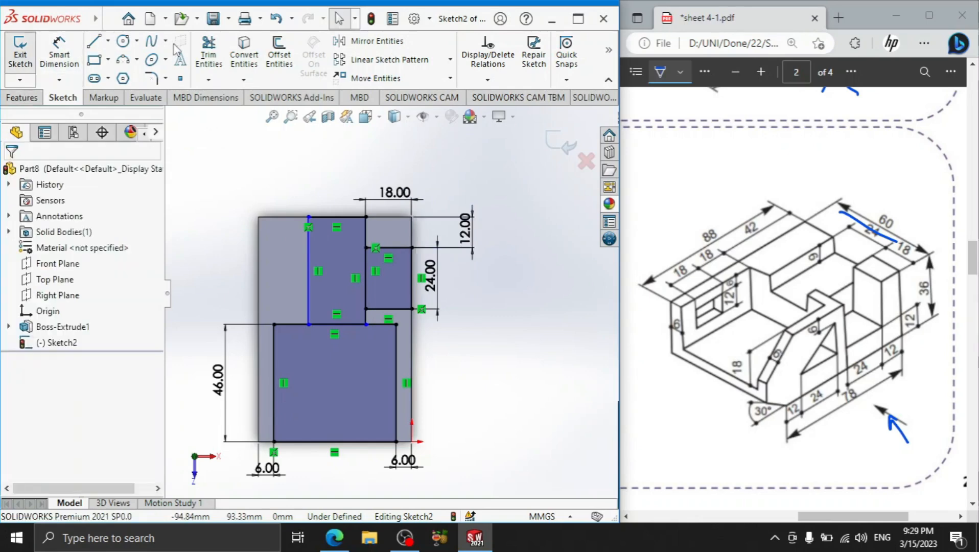
click(24, 97)
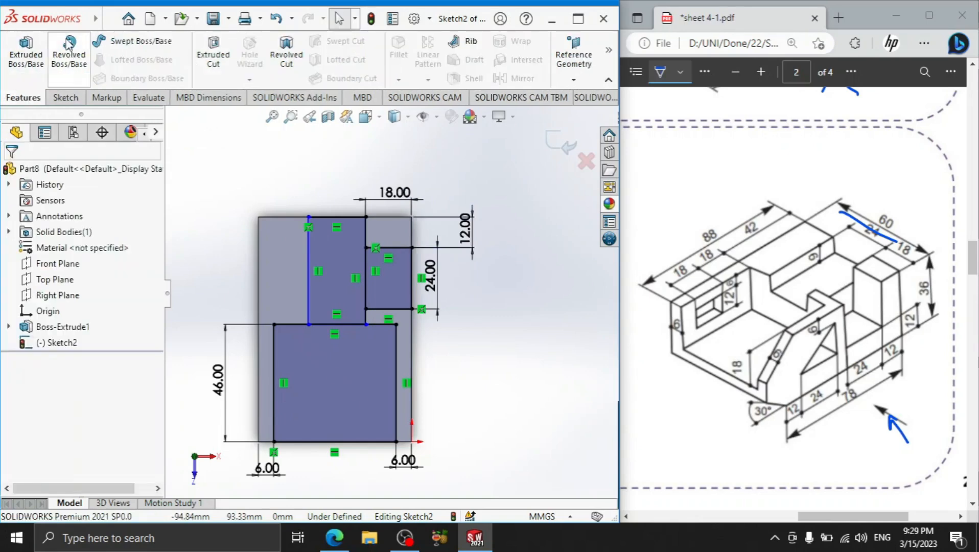
click(25, 54)
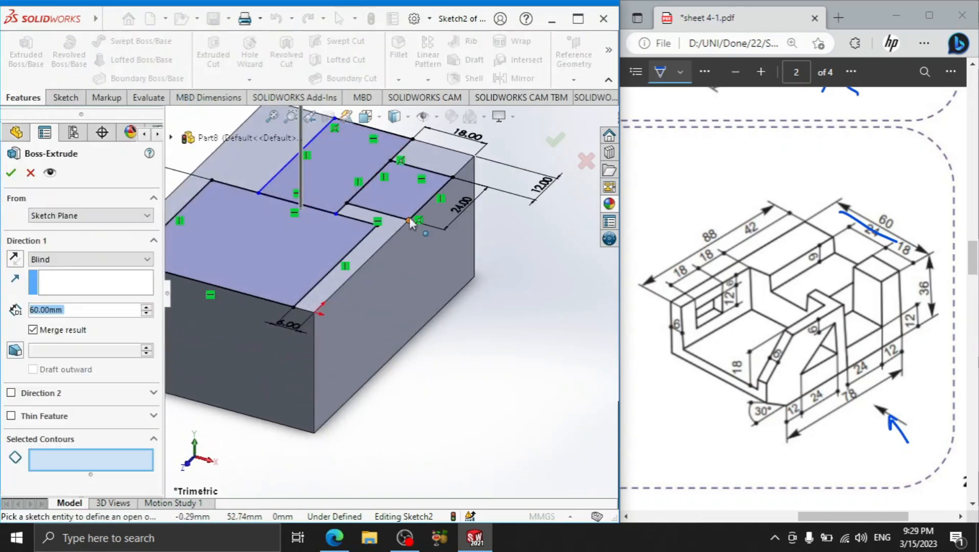
click(404, 197)
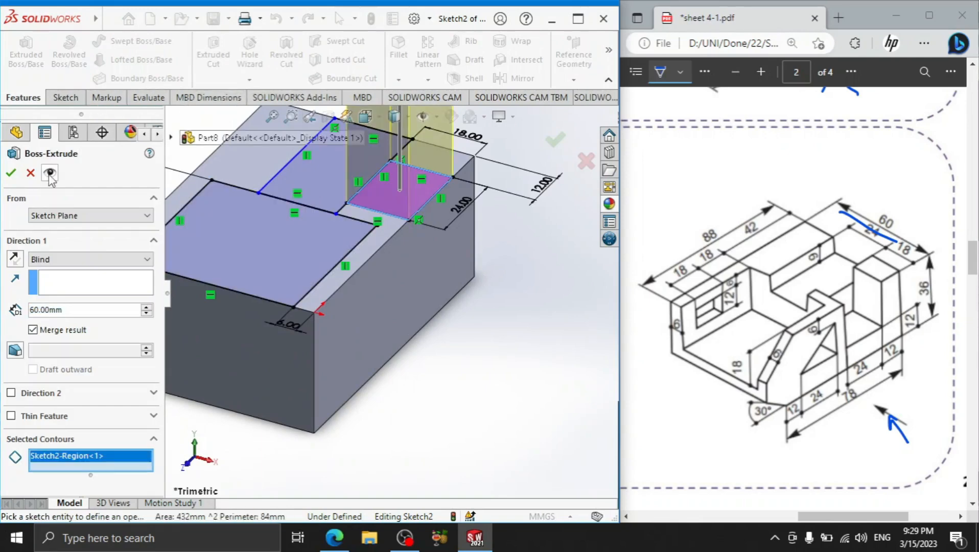
click(17, 259)
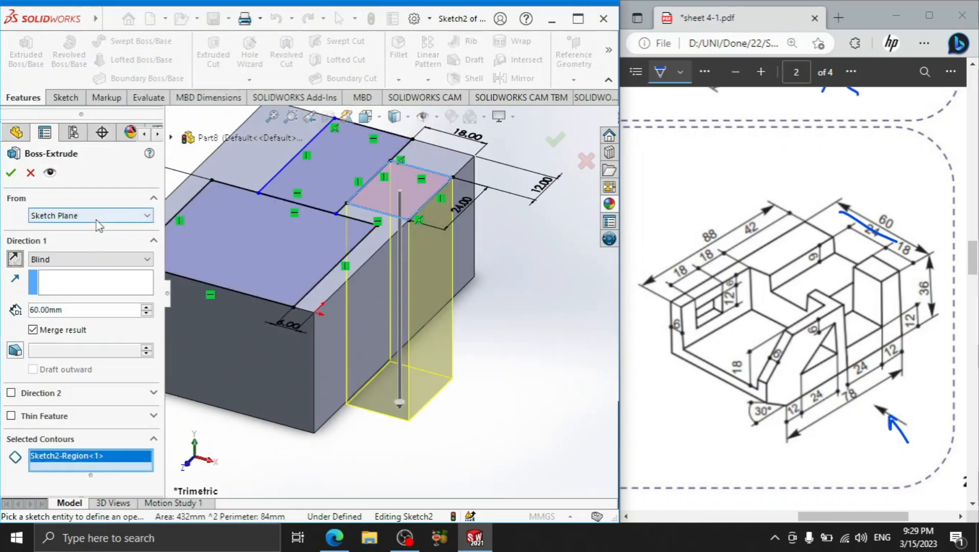
click(31, 172)
- Cut the small side rectangle region down into the block with a blind depth of 36-12 mm
click(213, 55)
click(393, 197)
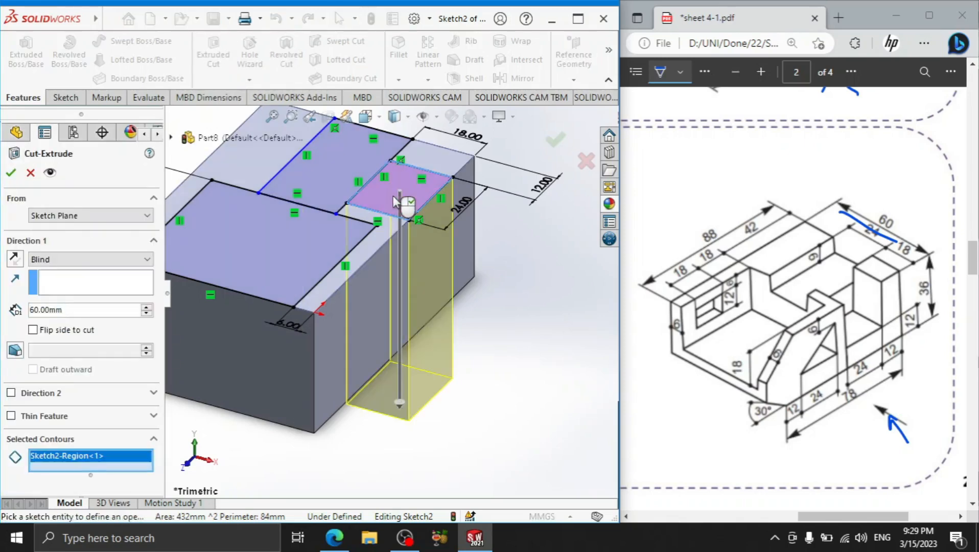
drag(411, 410, 404, 279)
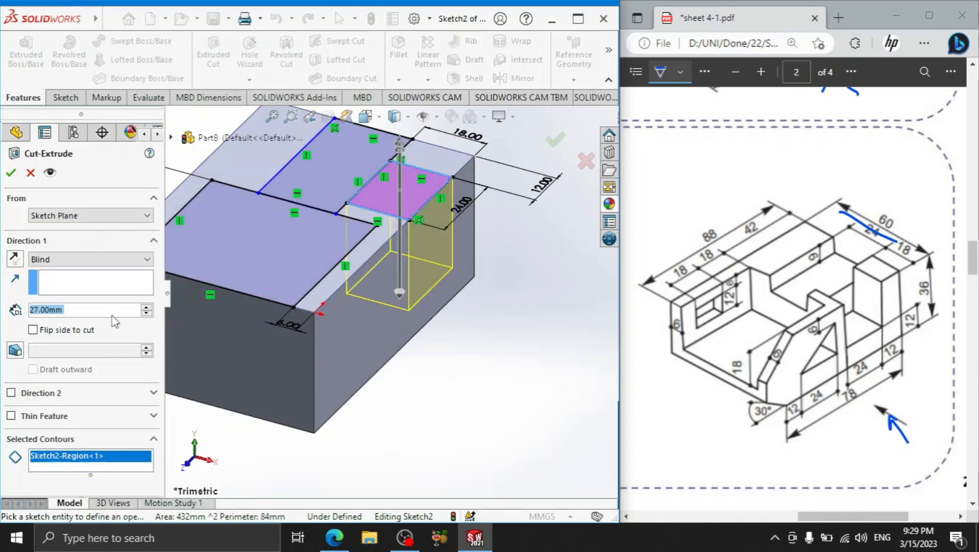
text(36-12)
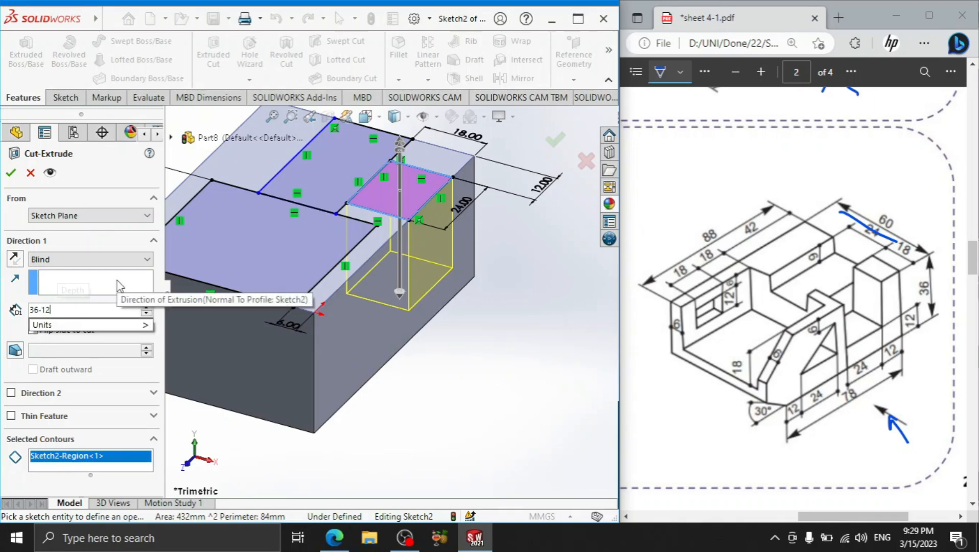
key(Return)
click(10, 172)
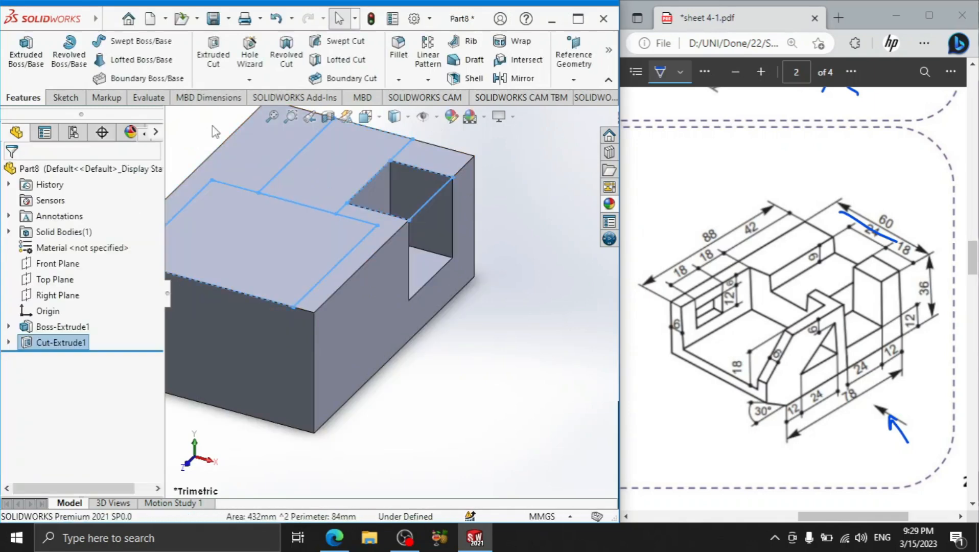
- Reuse the top-face sketch to cut the rear rectangle region 6 mm deep
click(213, 54)
click(171, 137)
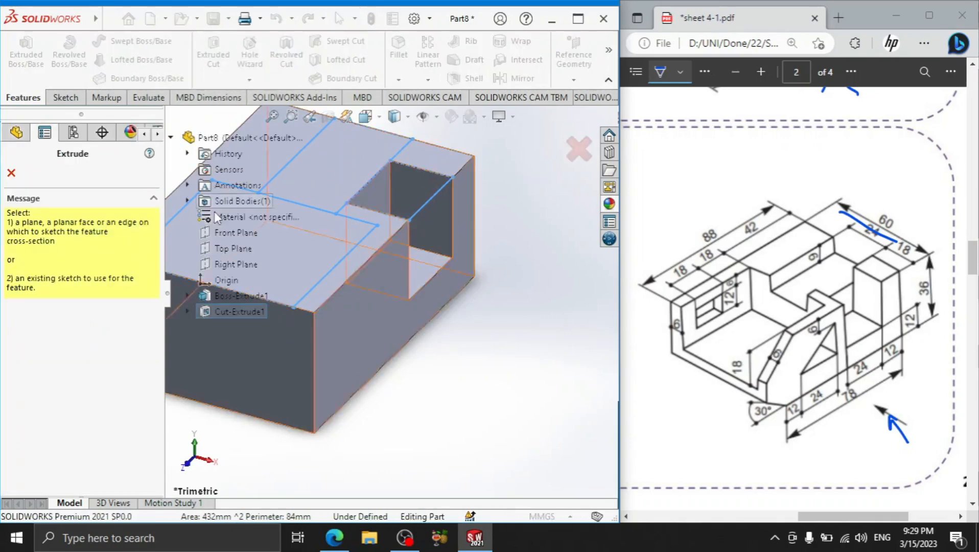
click(188, 310)
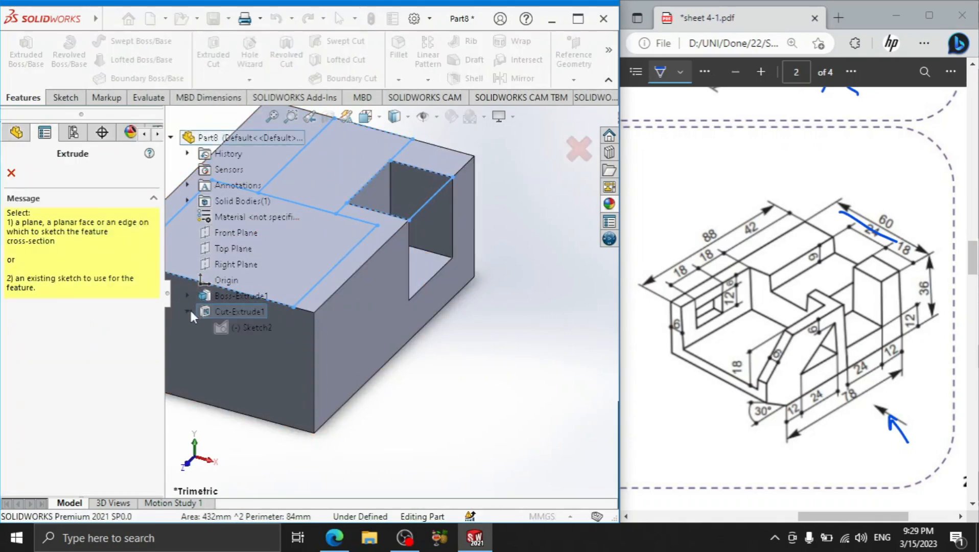
click(221, 326)
click(345, 186)
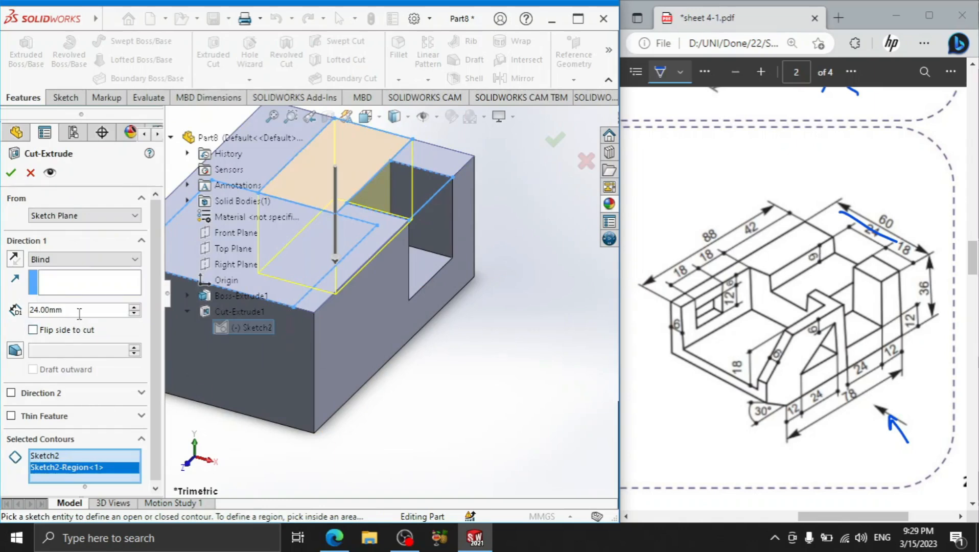
text(6)
key(Return)
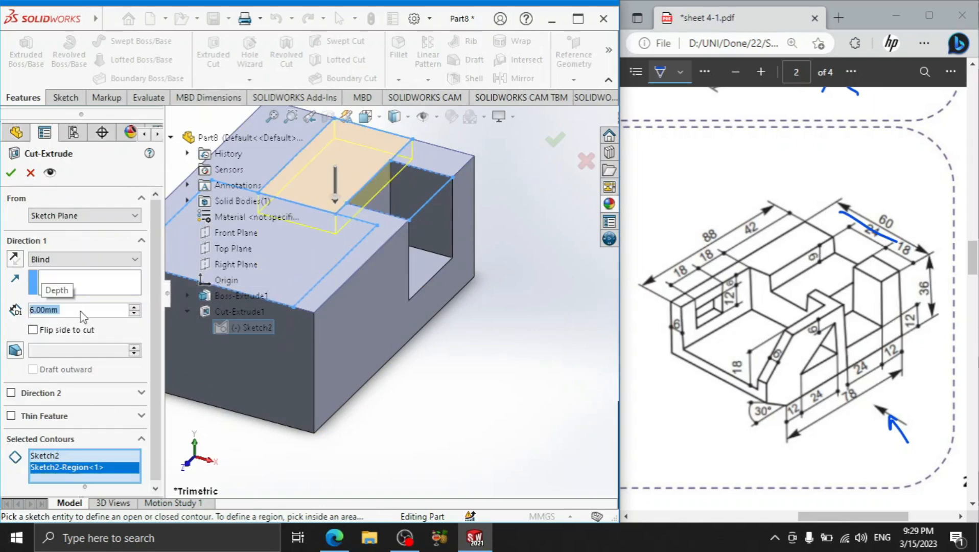
click(11, 172)
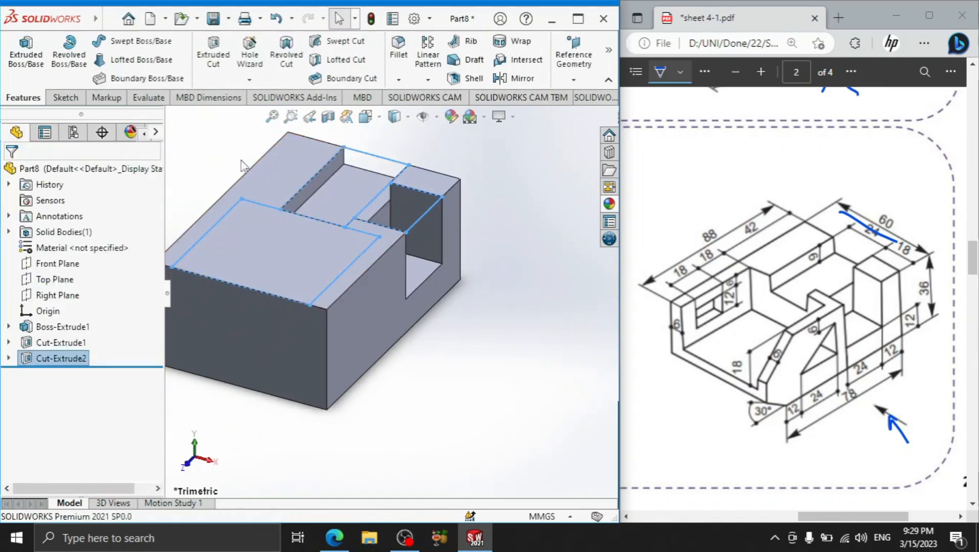
- Reuse the top-face sketch to cut the wide front rectangle region 18 mm deep
click(219, 80)
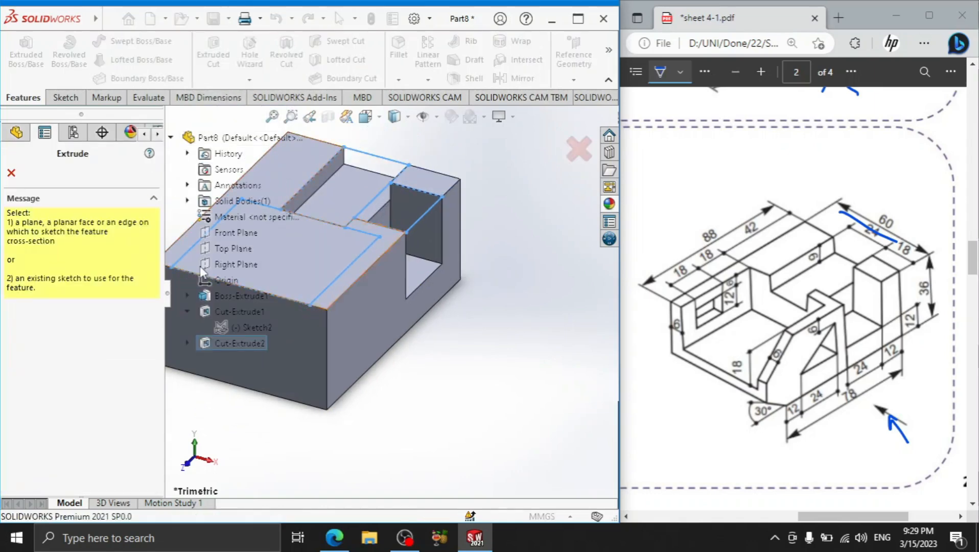
click(227, 324)
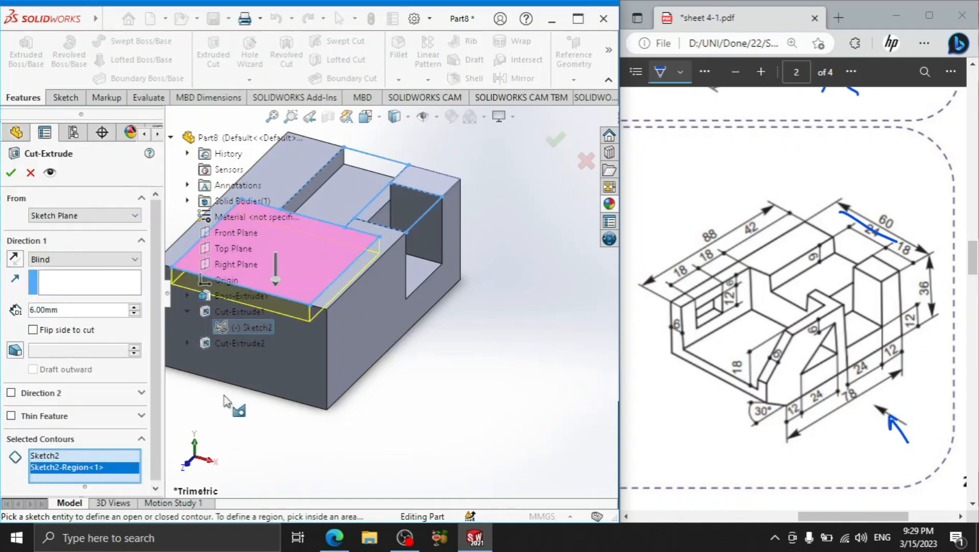
text(18)
key(Return)
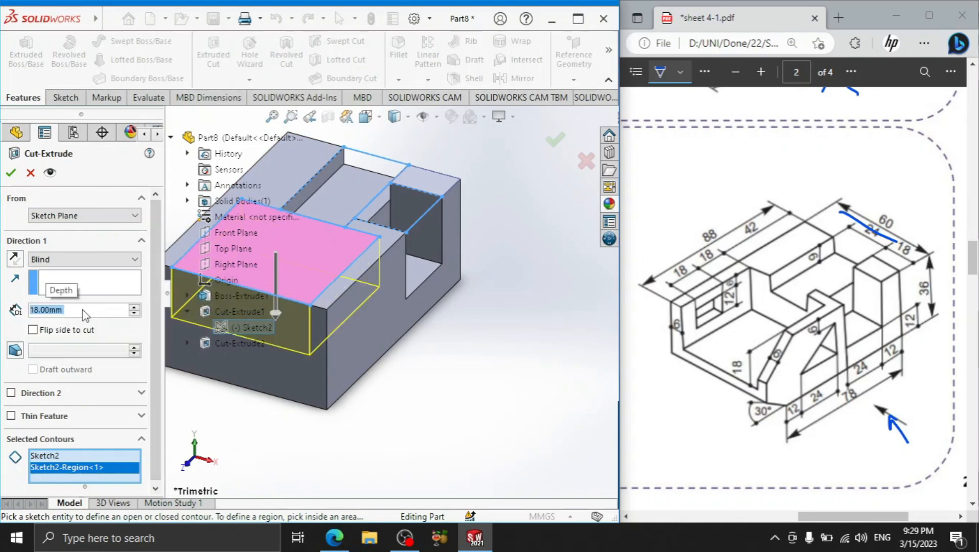
click(11, 172)
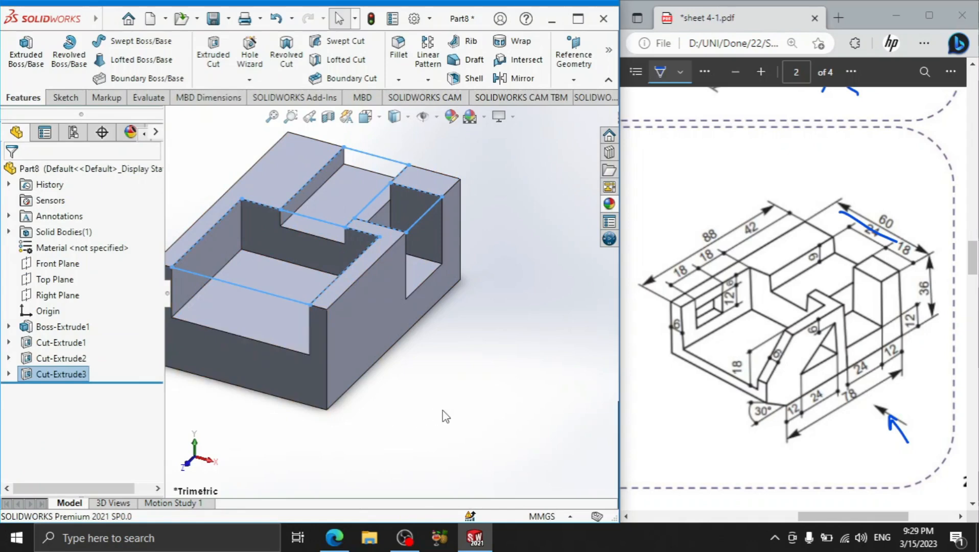
- Start a sketch on the block's right side face and draw a 78 mm line along its bottom edge from the rear corner
click(348, 378)
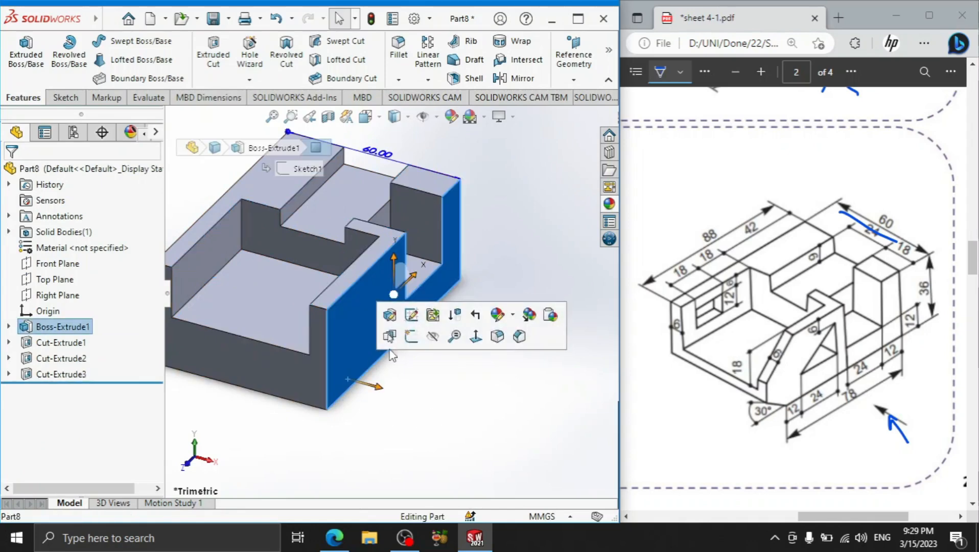
click(409, 337)
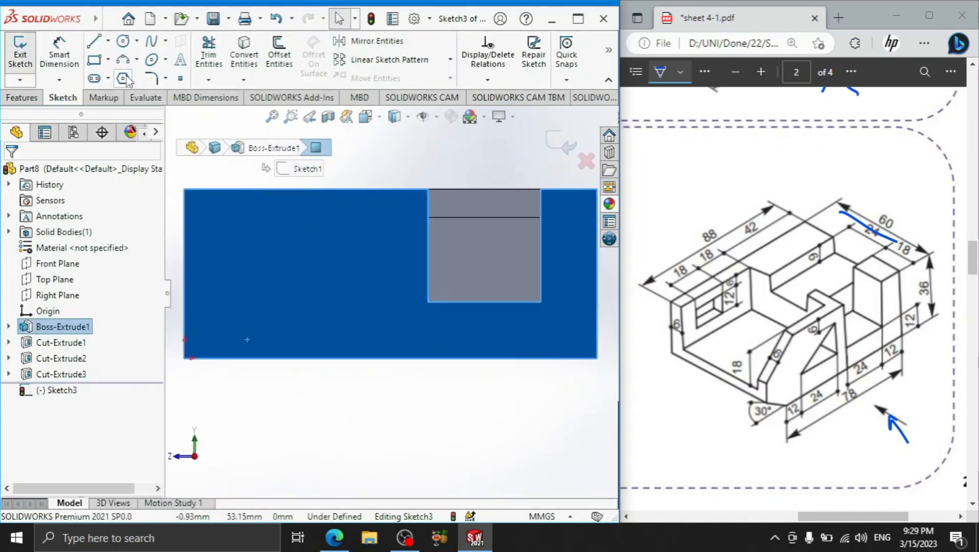
click(94, 43)
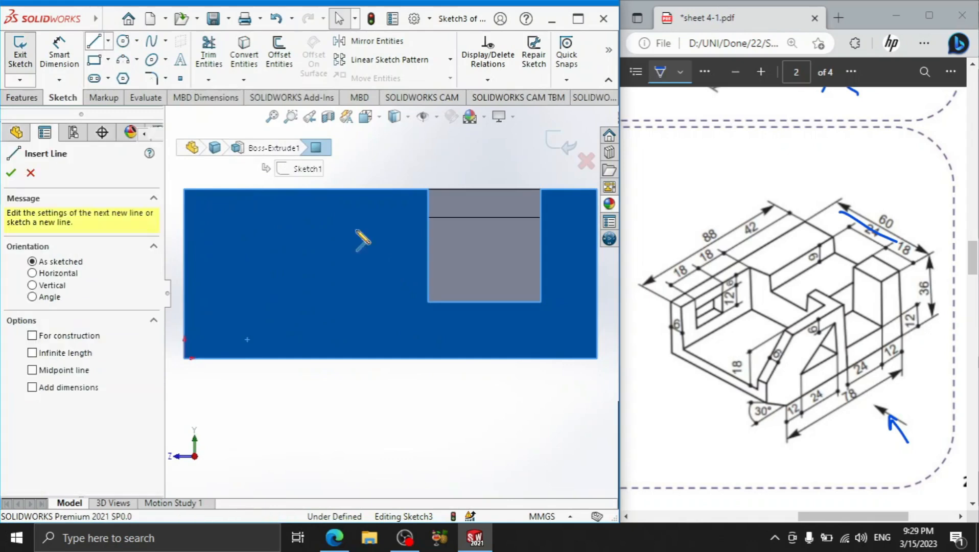
click(597, 358)
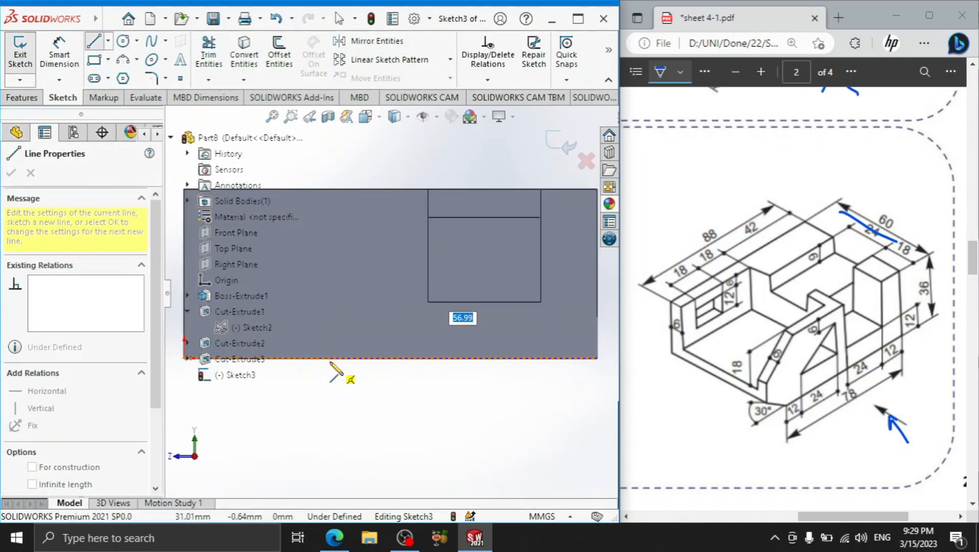
key(Return)
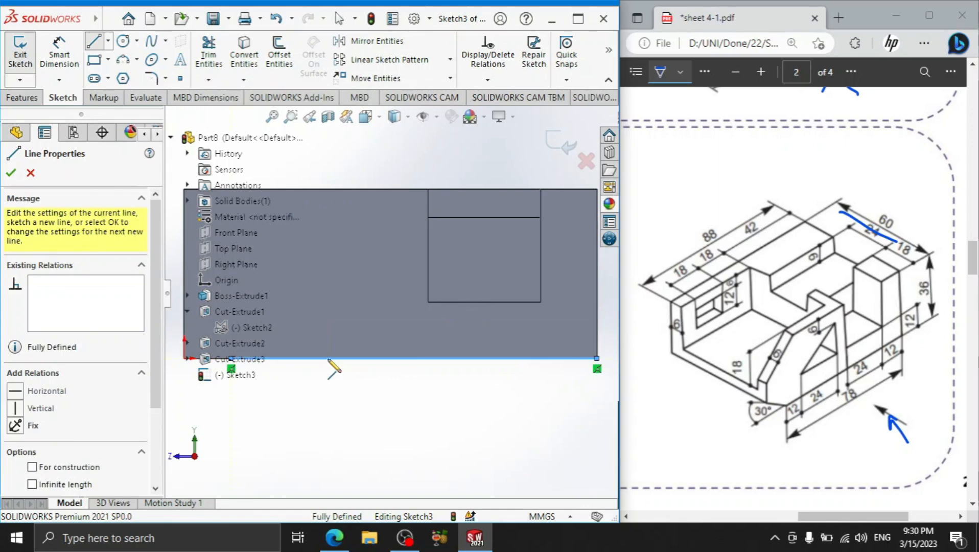
scroll(432, 294, up, 4)
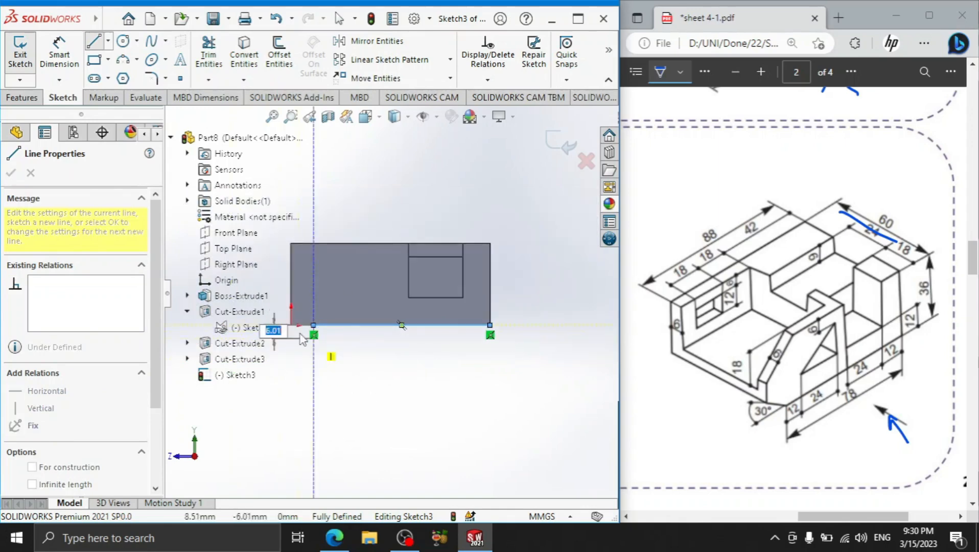
scroll(321, 306, down, 4)
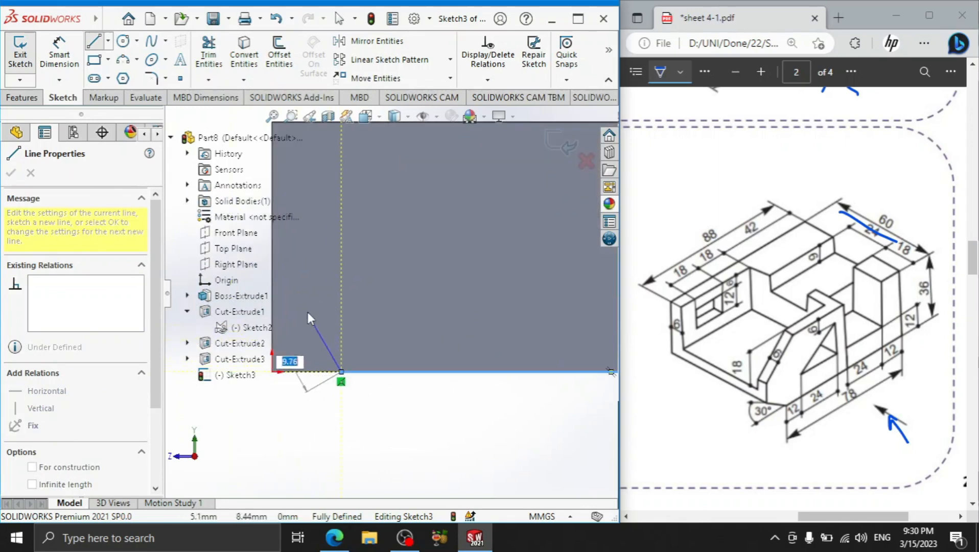
right_click(321, 299)
click(363, 308)
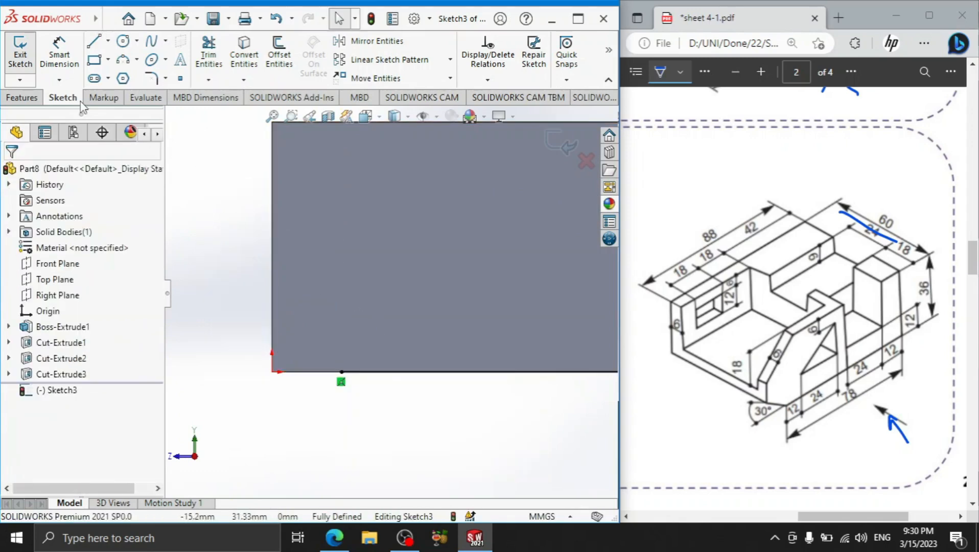
- Draw a slanted line from the front end of the bottom line upward past the block's front edge
click(94, 45)
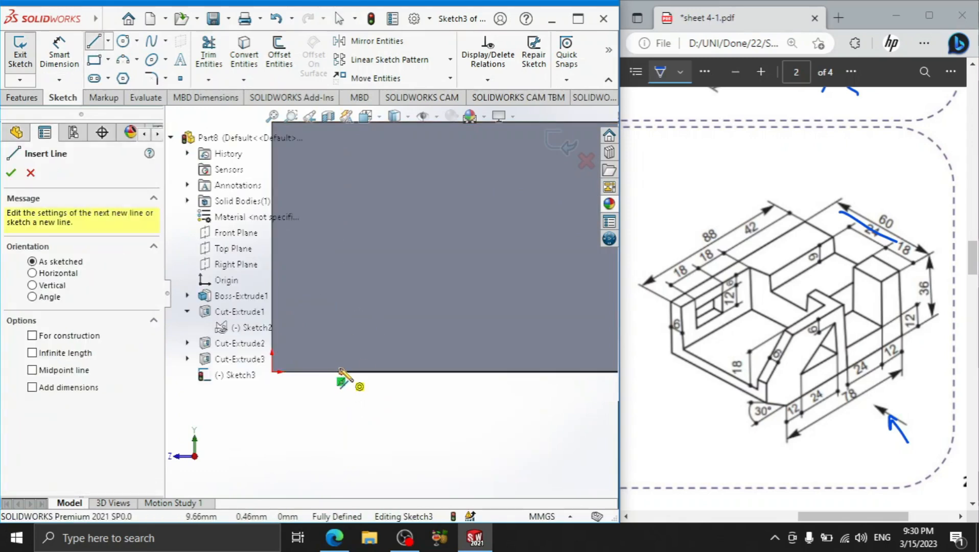
click(340, 371)
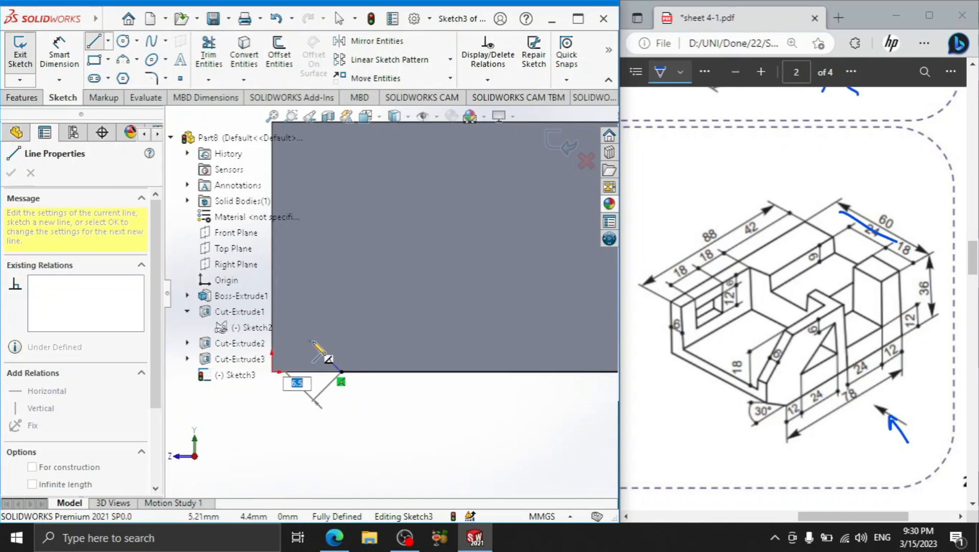
scroll(314, 341, up, 3)
click(292, 305)
right_click(329, 288)
click(360, 295)
- Dimension the angle between the slanted line and the block's bottom edge as 30°
click(59, 53)
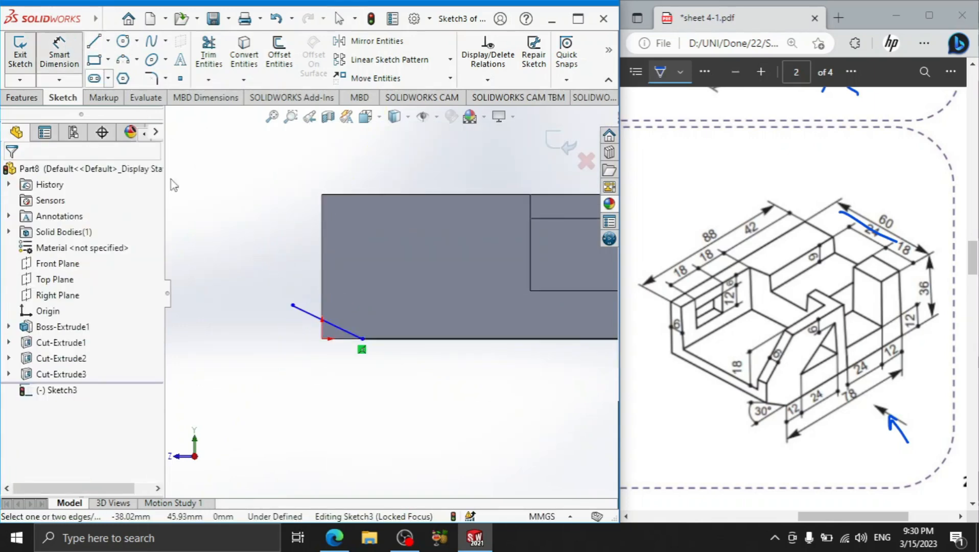
scroll(325, 329, down, 5)
click(358, 323)
click(373, 354)
click(302, 314)
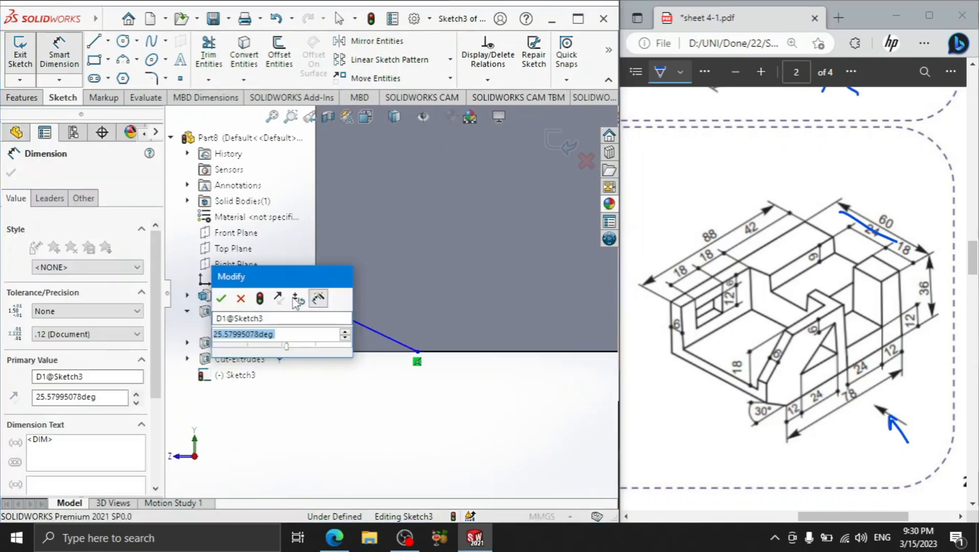
text(30)
key(Return)
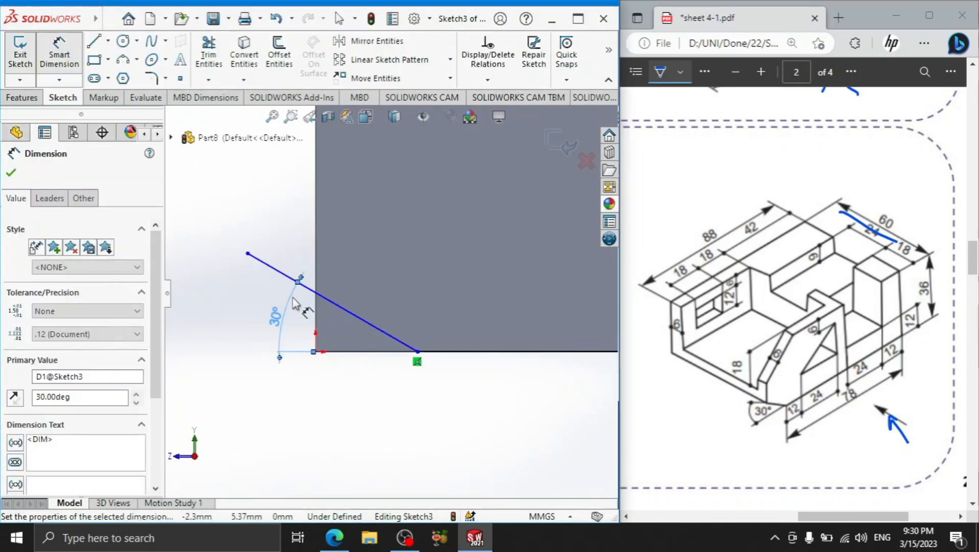
right_click(249, 216)
click(256, 227)
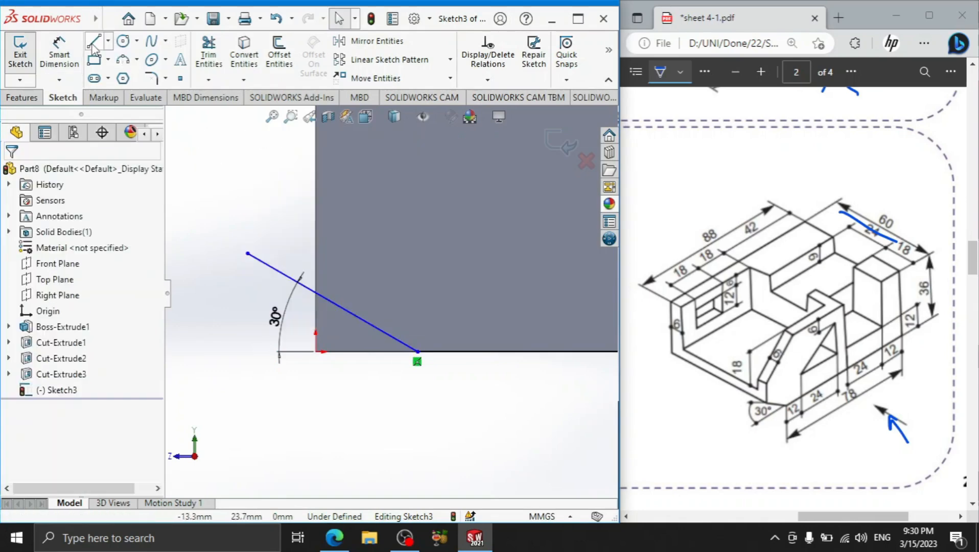
- Close the corner triangle with lines along the block's bottom and front edges, and trim the ends extending past their intersection
click(94, 42)
click(418, 352)
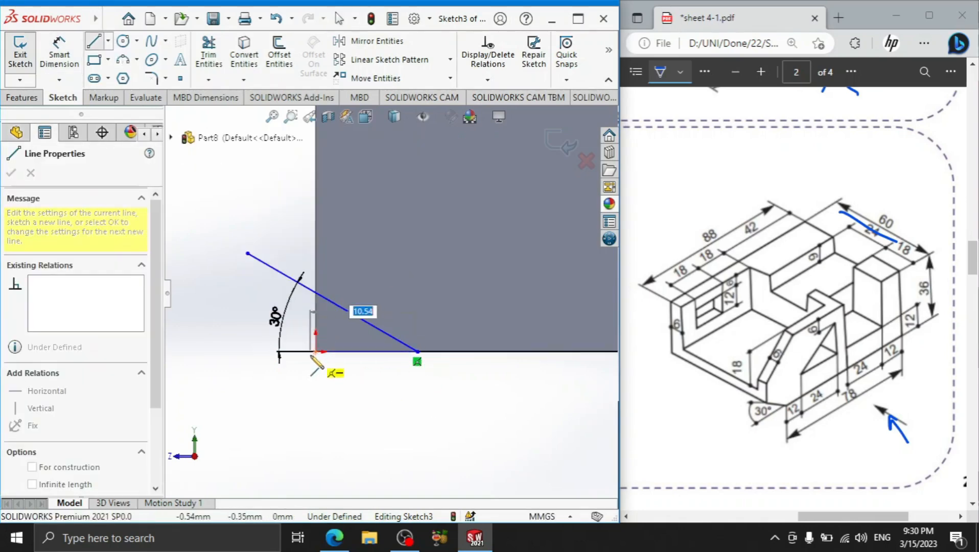
click(315, 352)
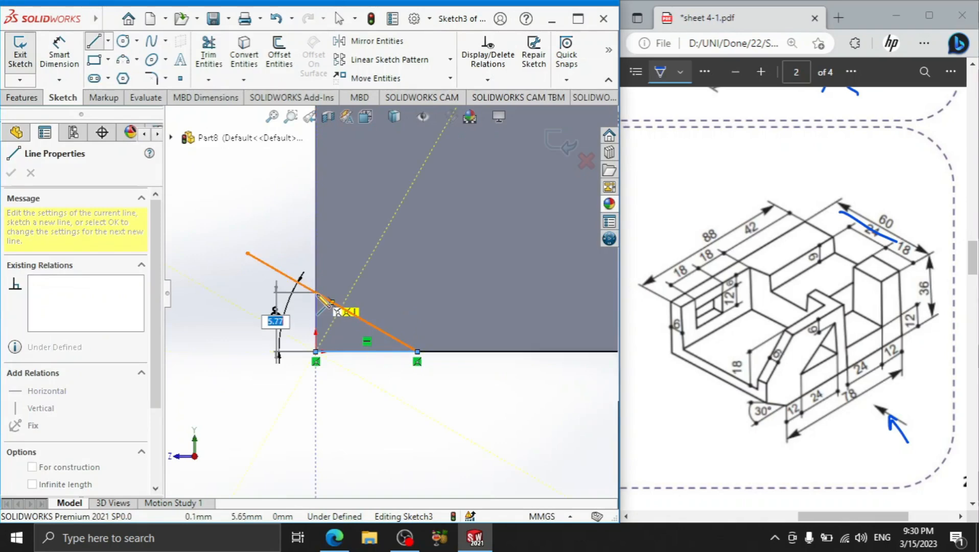
right_click(350, 248)
click(378, 259)
click(208, 56)
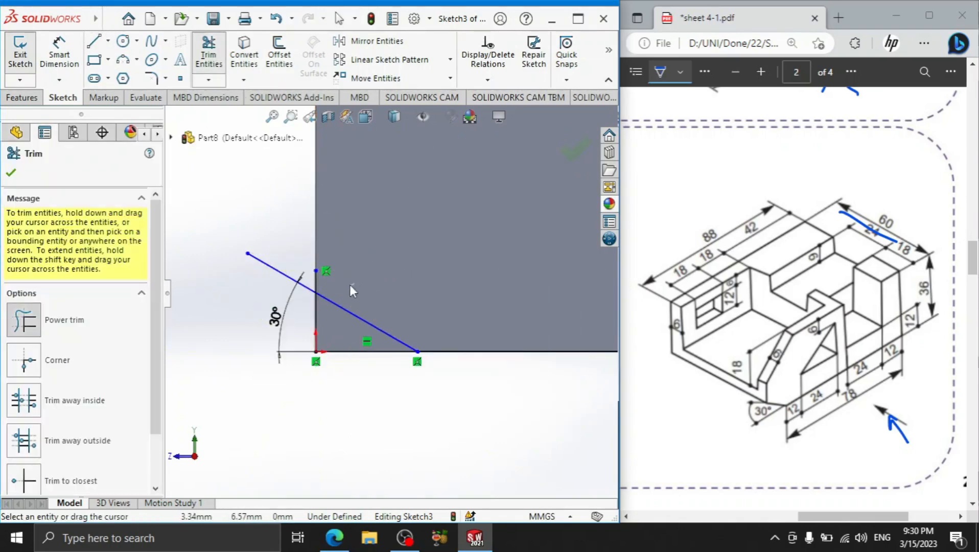
drag(325, 283, 305, 292)
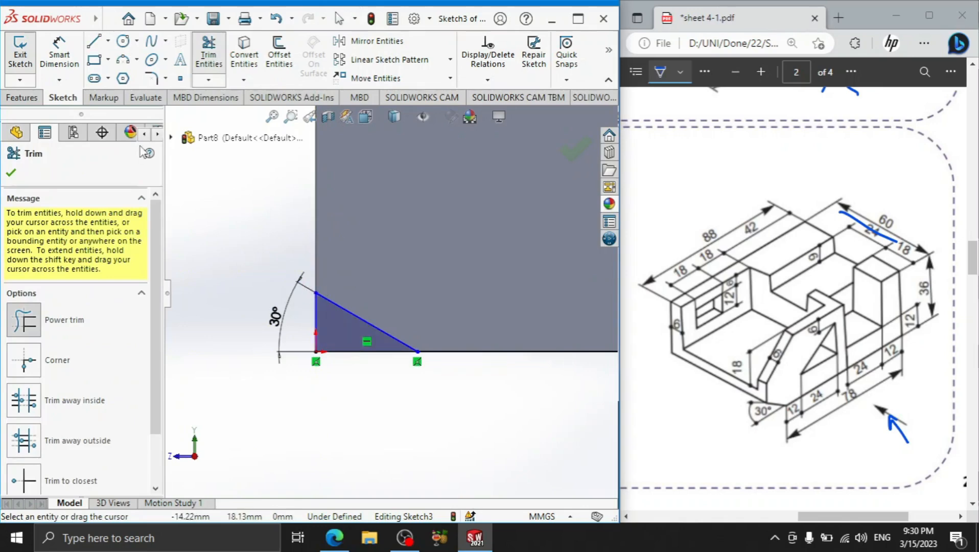
- Cut the triangular front corner region 69 mm deep across the full width of the block
click(19, 99)
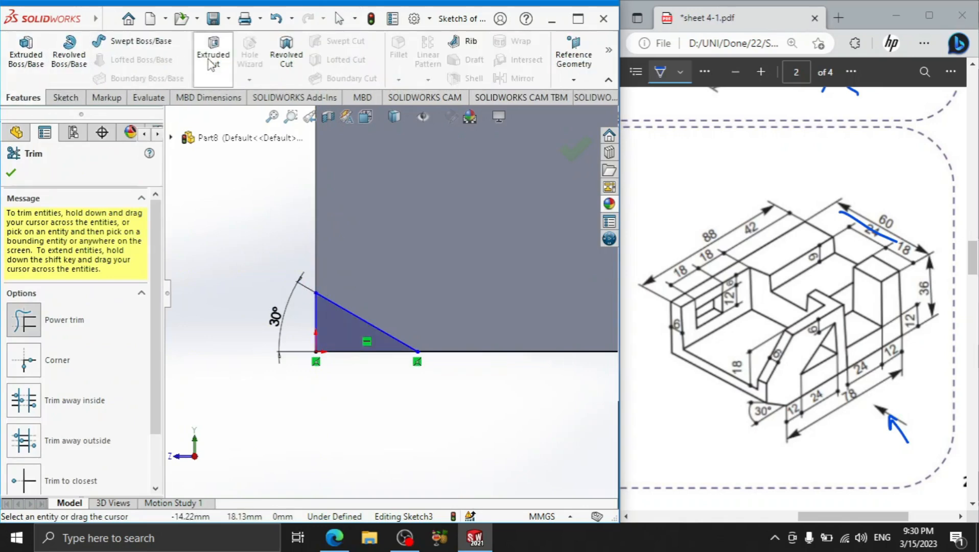
click(217, 72)
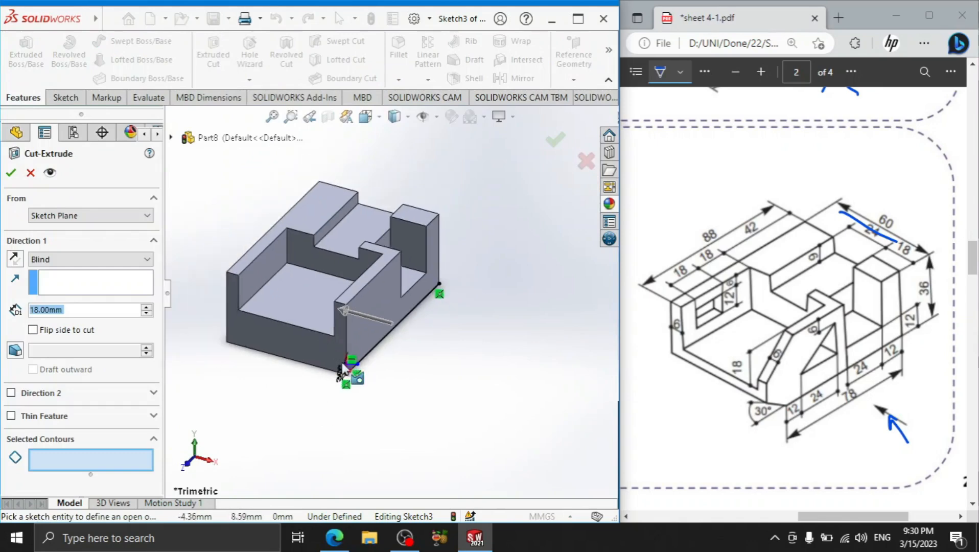
click(341, 364)
drag(307, 346, 222, 348)
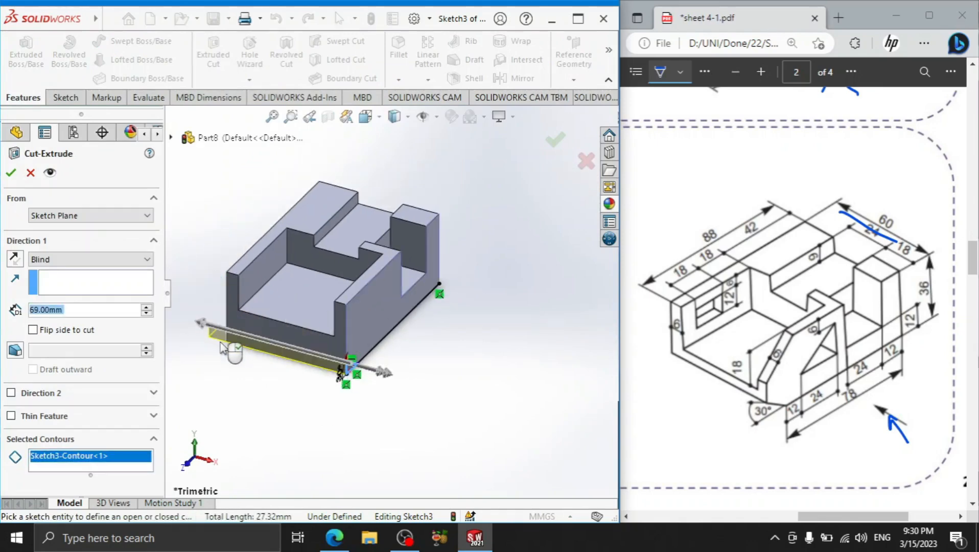
click(10, 173)
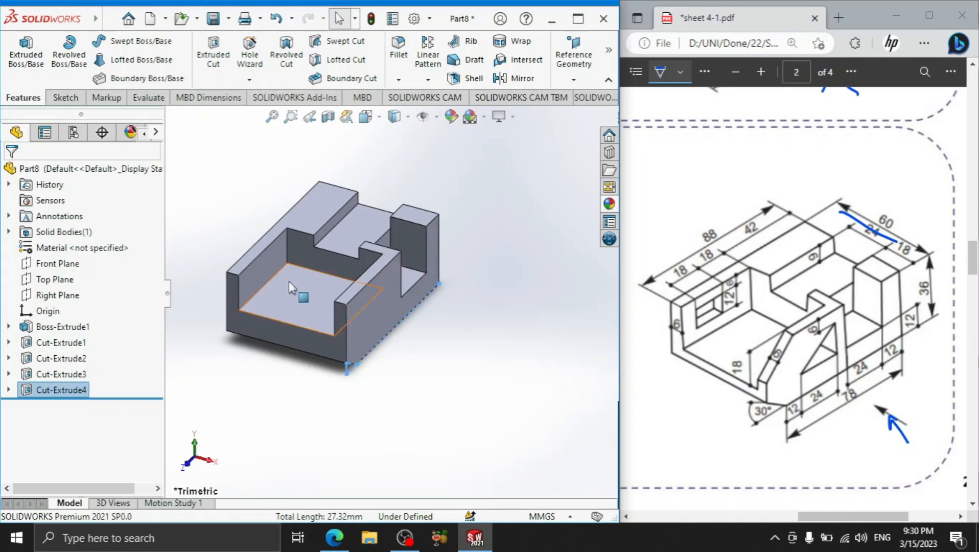
- Start a sketch on the block's right side face and draw a horizontal line about 27.5 mm long on its top edge
click(376, 308)
click(437, 264)
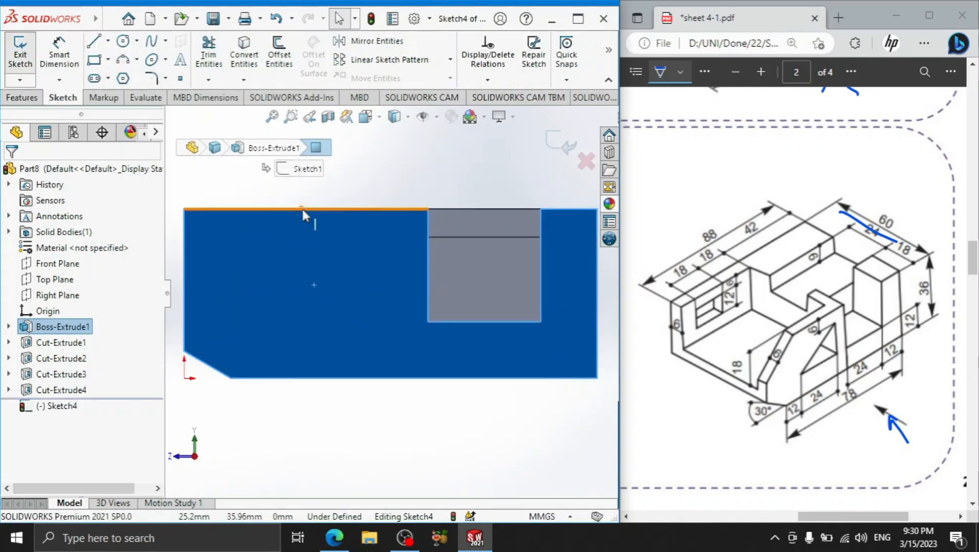
click(108, 19)
click(421, 180)
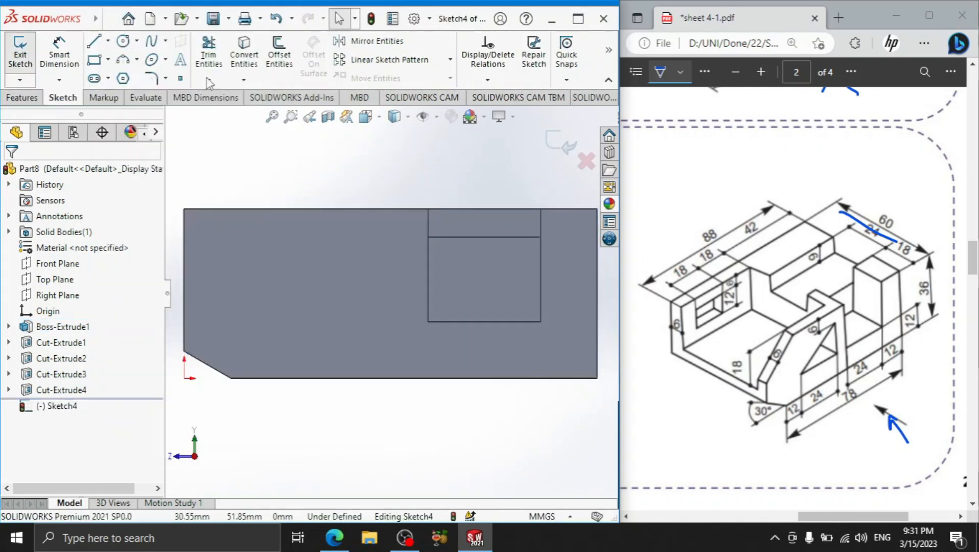
click(93, 41)
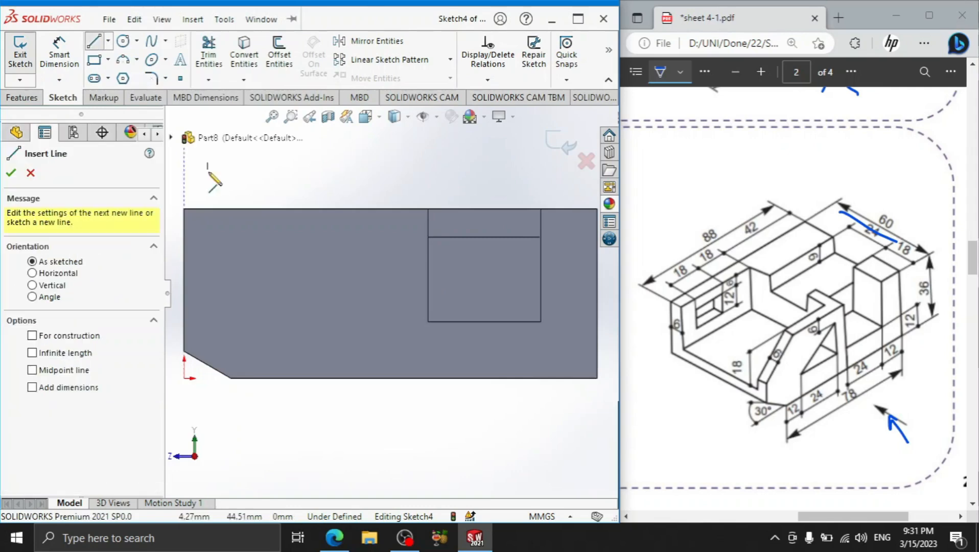
click(271, 208)
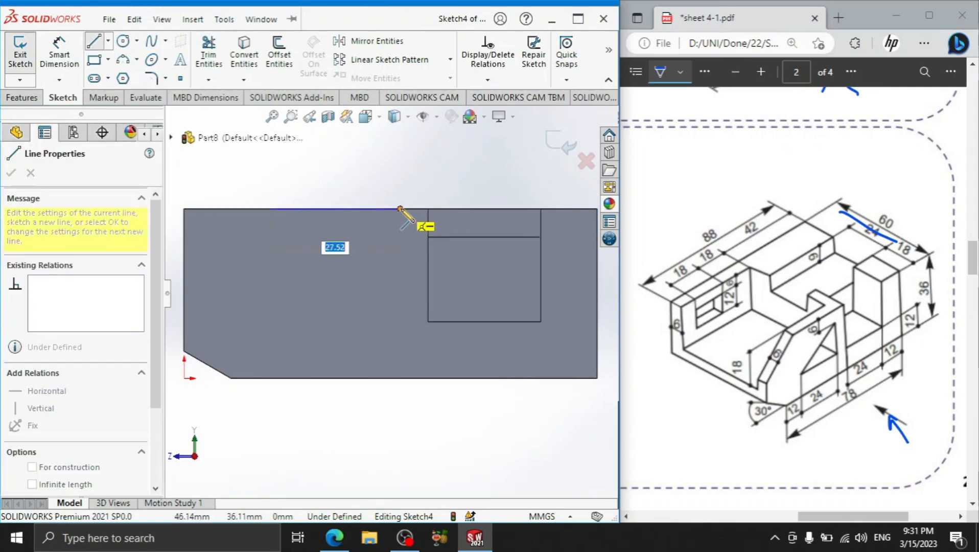
right_click(389, 176)
click(424, 186)
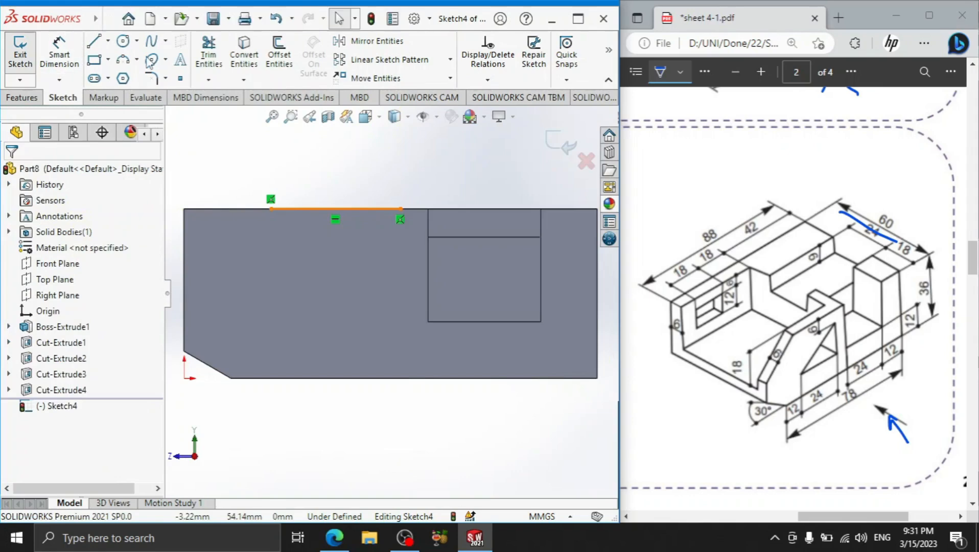
- Offset the top-edge line 6 mm downward into the side face
click(279, 56)
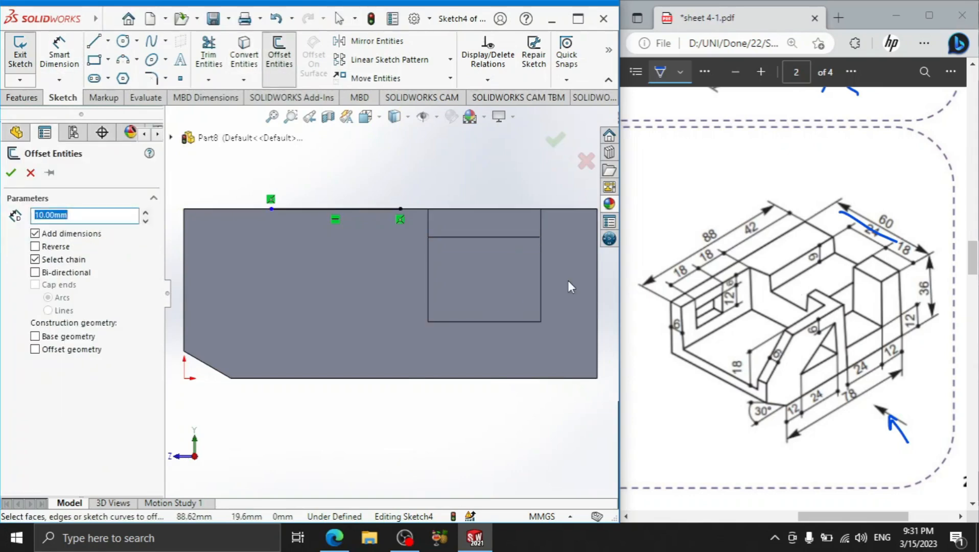
click(368, 209)
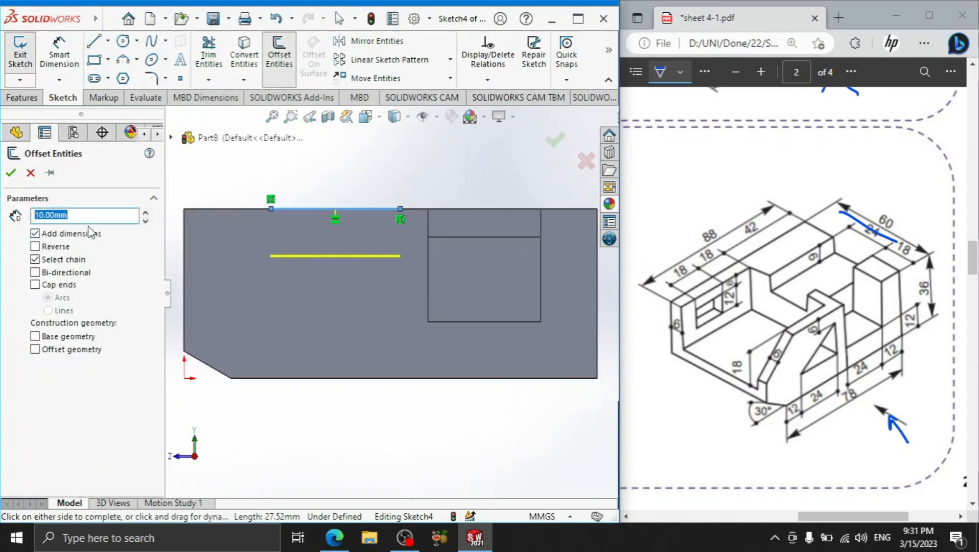
text(6)
key(Return)
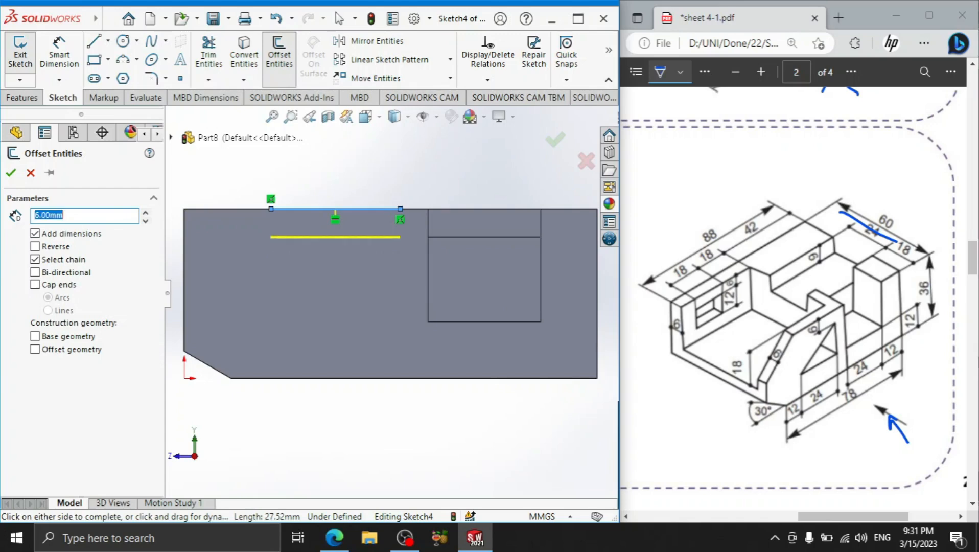
click(15, 176)
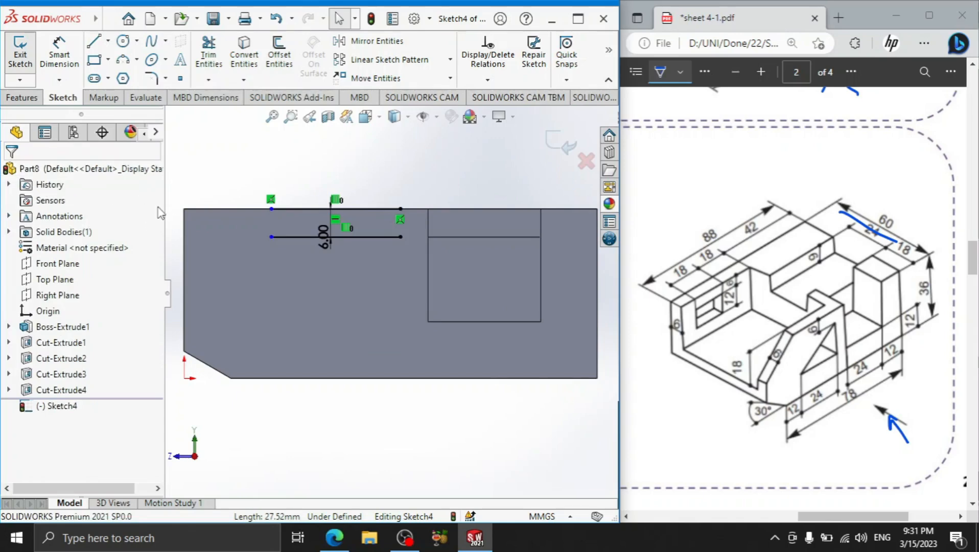
- Draw a right triangle below the offset line, with its vertical side descending from the line's rear end and a base about 24 mm long
click(94, 43)
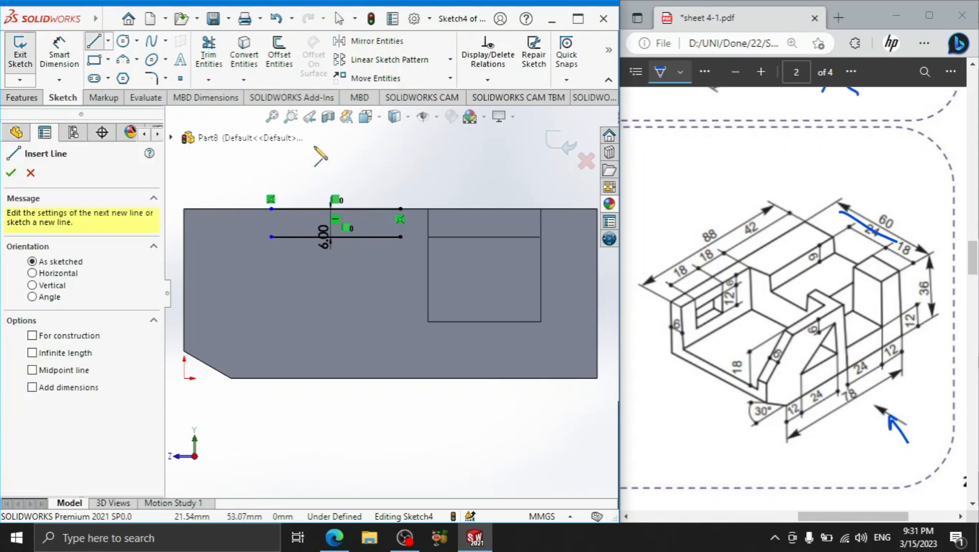
click(400, 236)
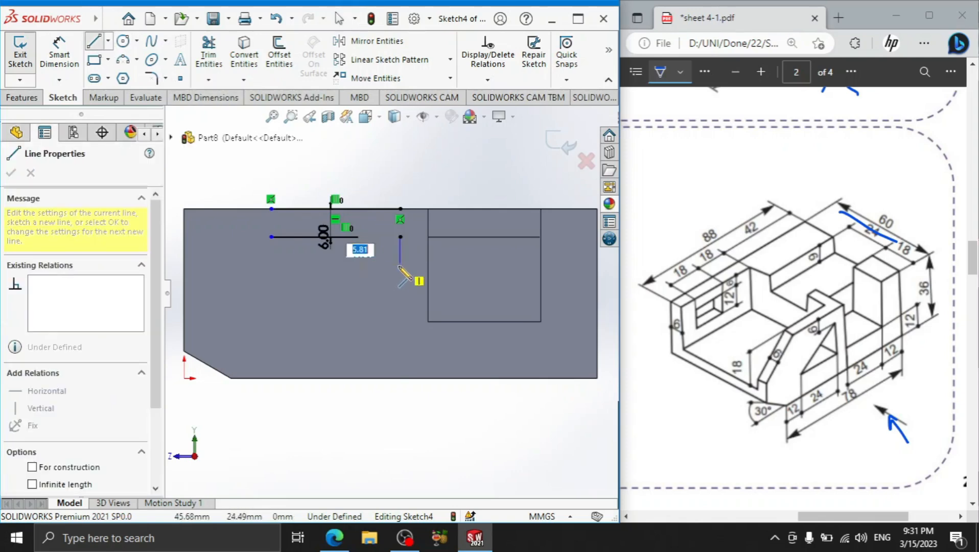
click(400, 299)
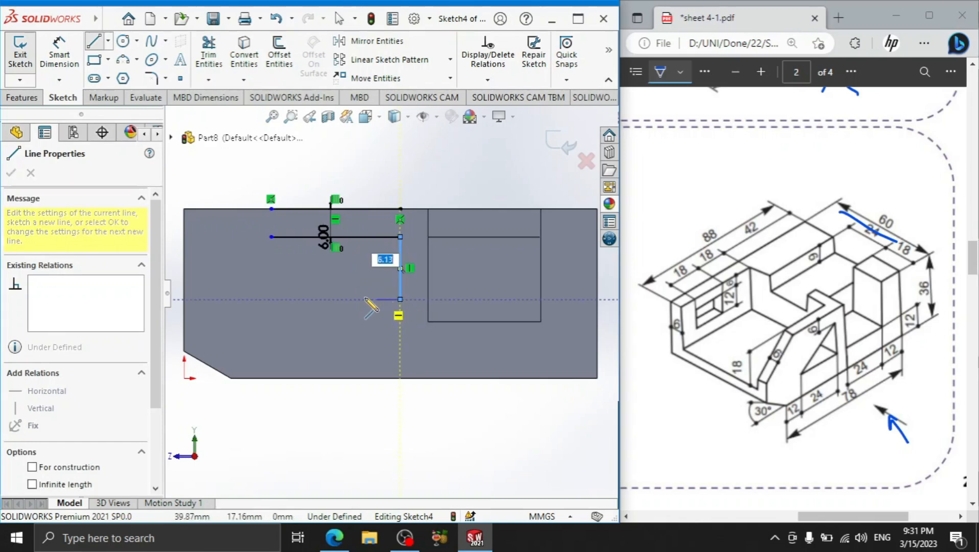
click(289, 299)
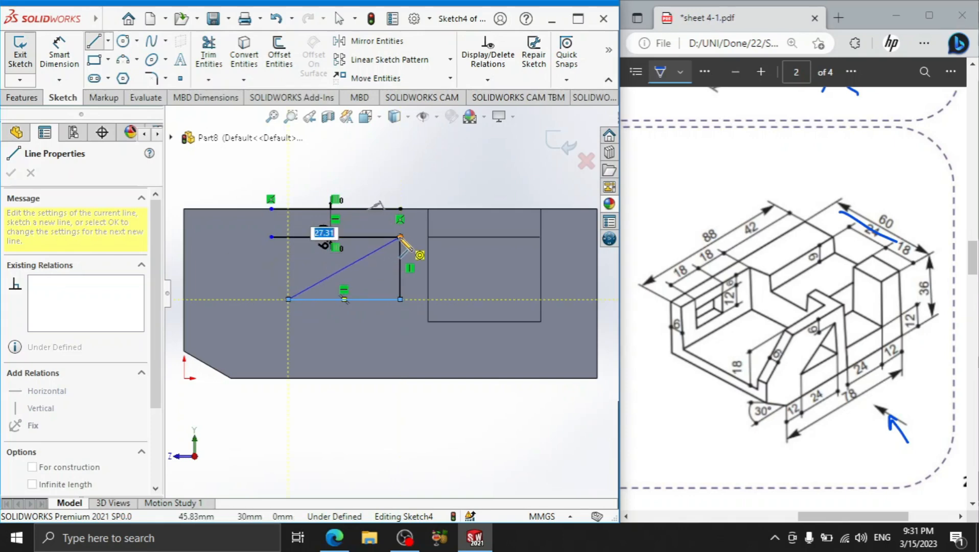
click(400, 237)
right_click(430, 174)
click(465, 186)
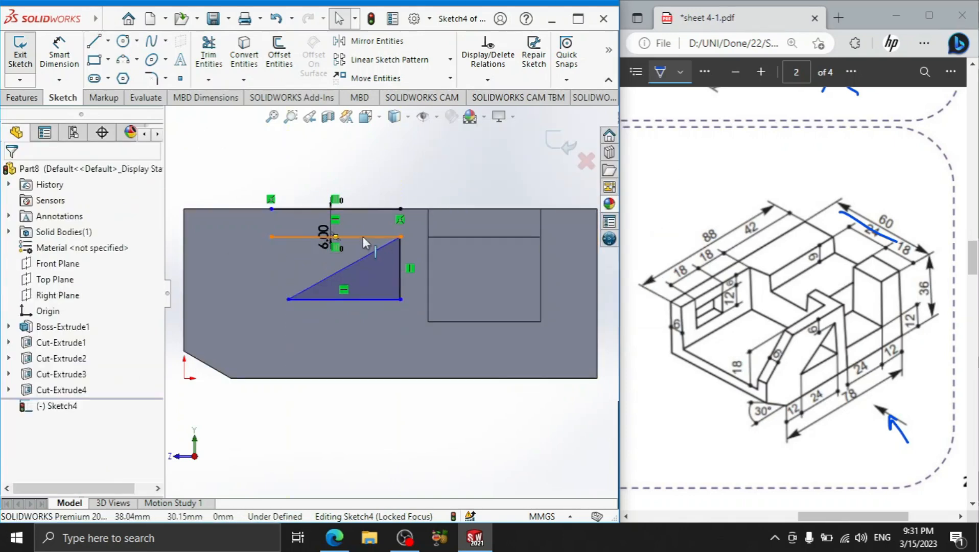
- Set the length of the triangle's horizontal base to 24 mm
click(65, 51)
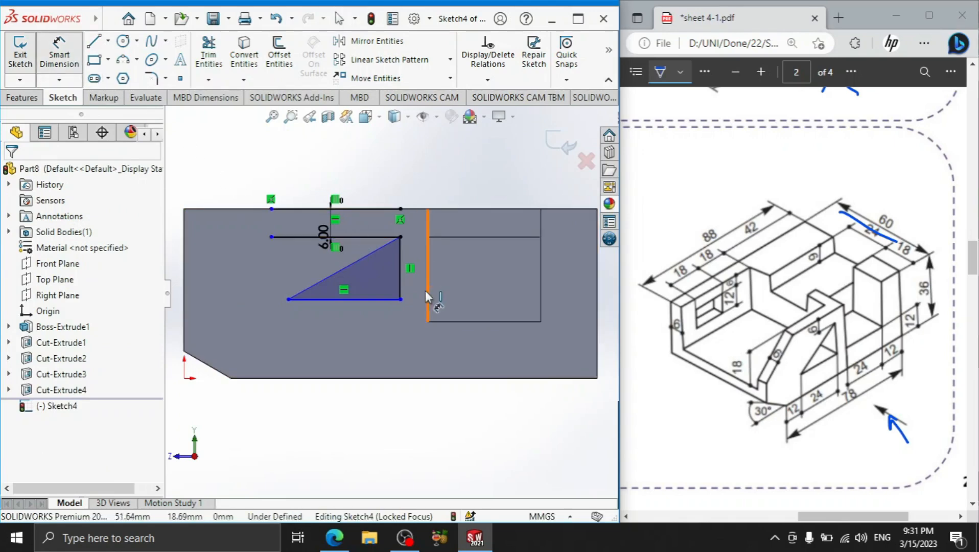
click(376, 302)
click(355, 338)
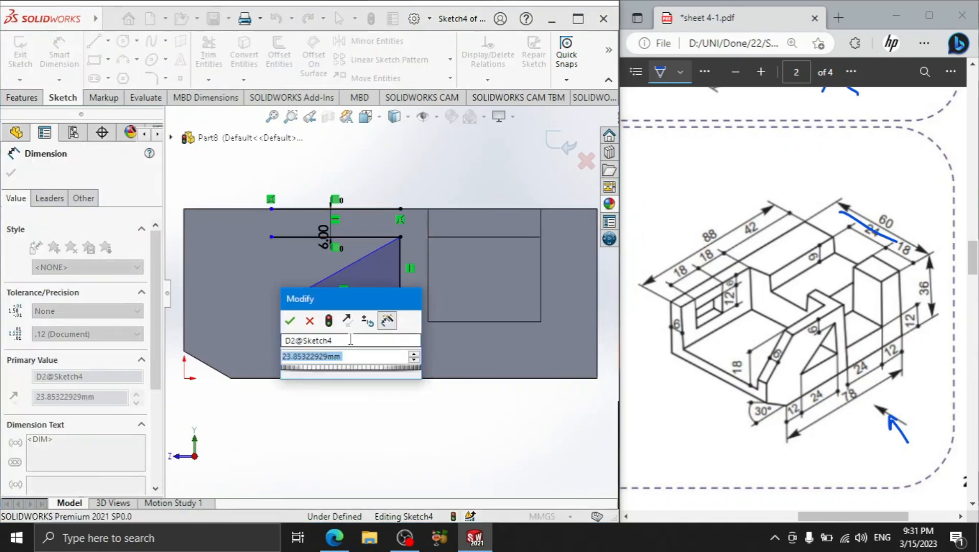
text(24)
key(Return)
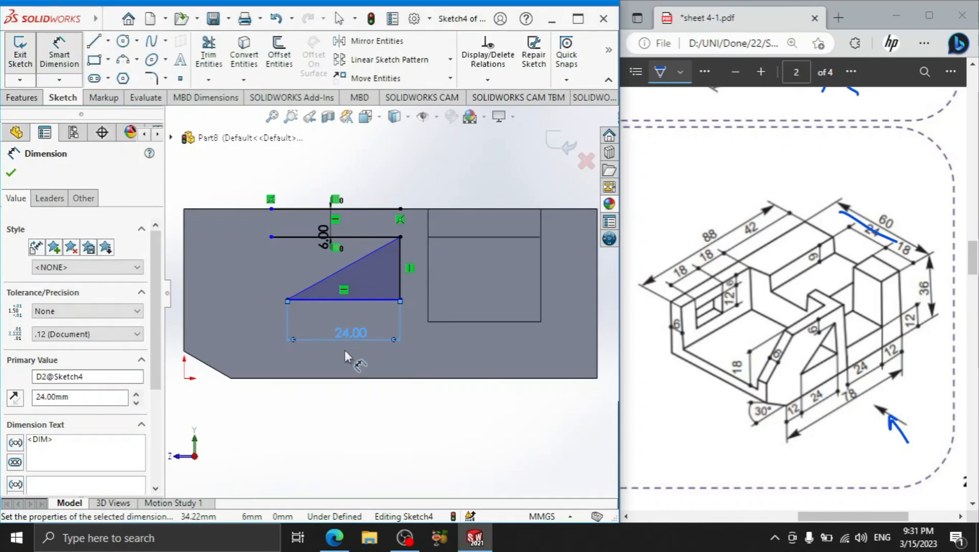
- Try to dimension the horizontal distance between the angled corner's lower vertex and the triangle's front vertex
click(231, 378)
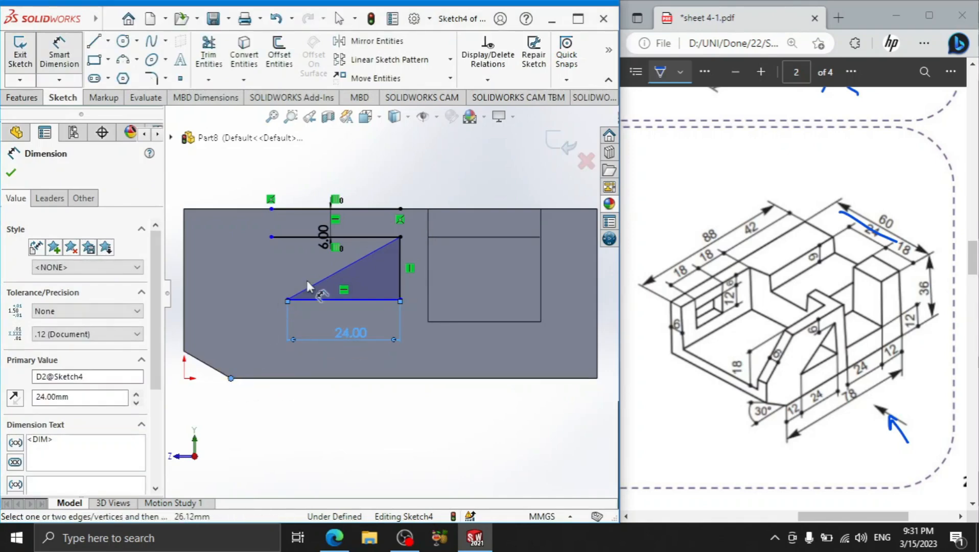
click(289, 299)
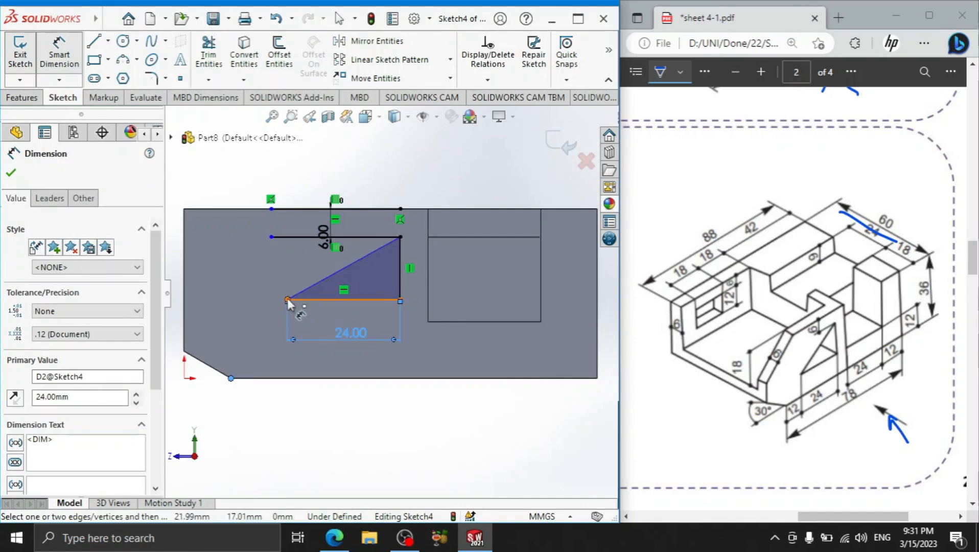
click(266, 404)
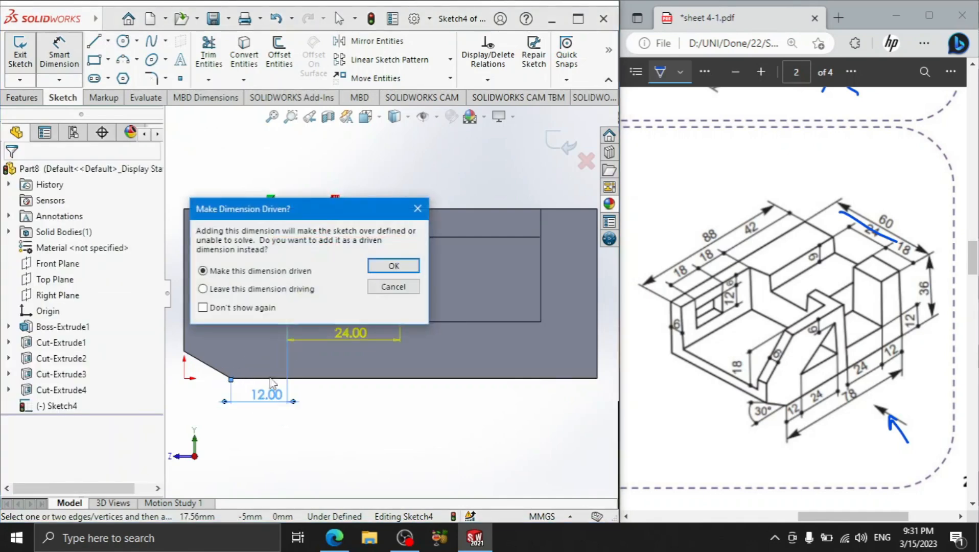
click(393, 287)
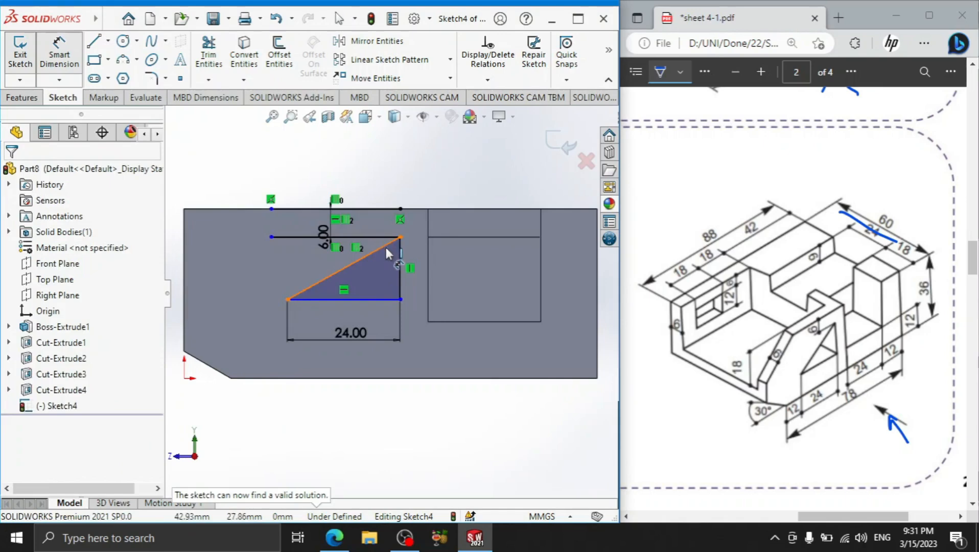
- Cut-extrude the triangular sketch region through the side wall, shortening the blind depth so it ends within the front pocket
click(21, 97)
click(210, 57)
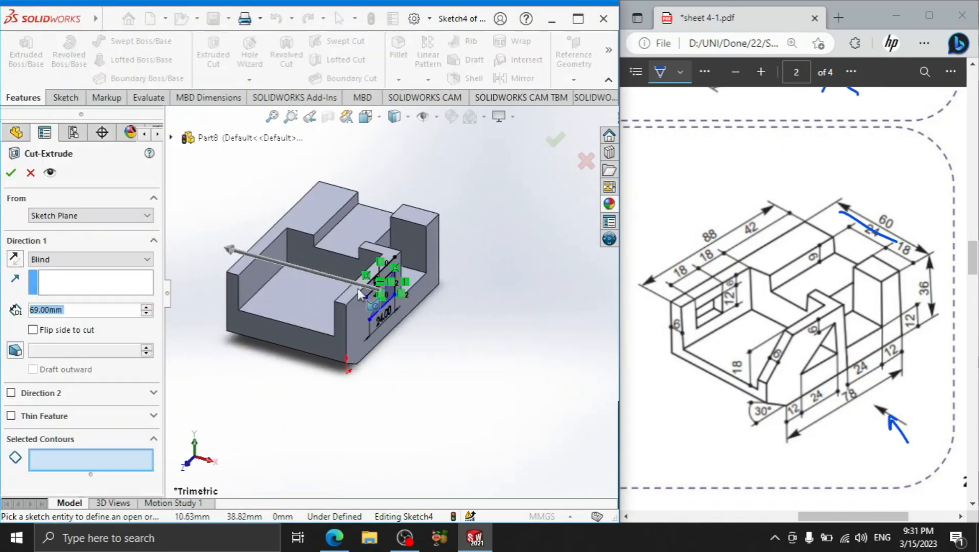
click(406, 294)
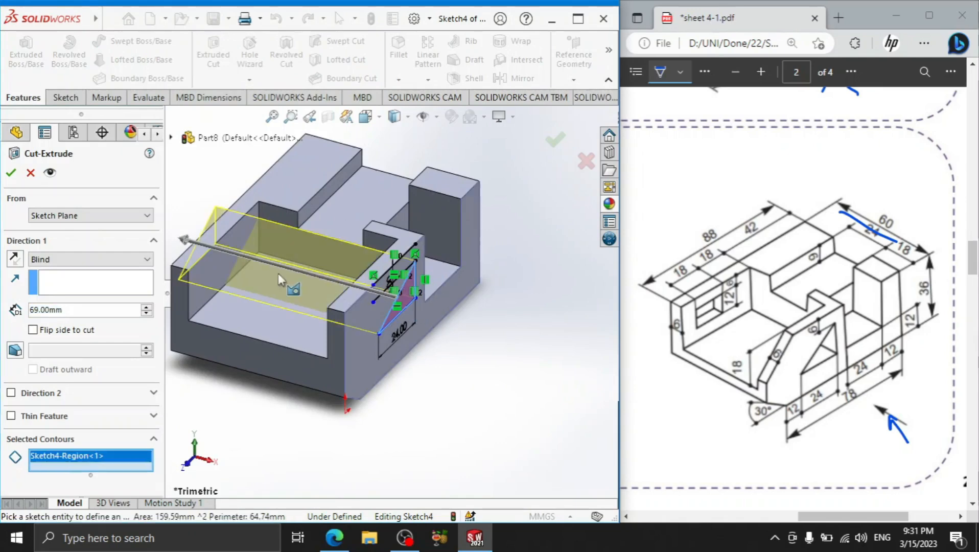
drag(199, 244, 317, 275)
click(11, 172)
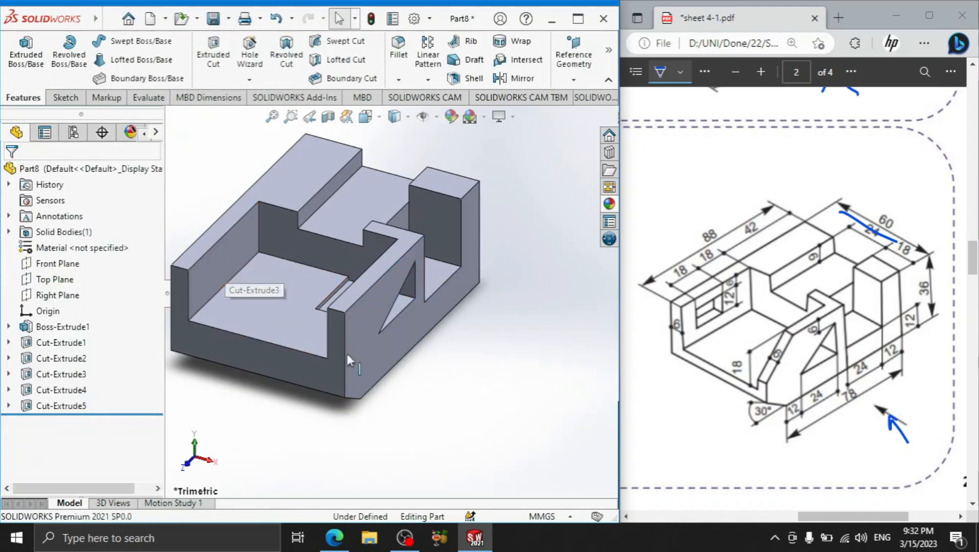
- Start a sketch on the opposite wall's outer face and draw a rectangle about 8 mm high near its upper front corner
click(223, 270)
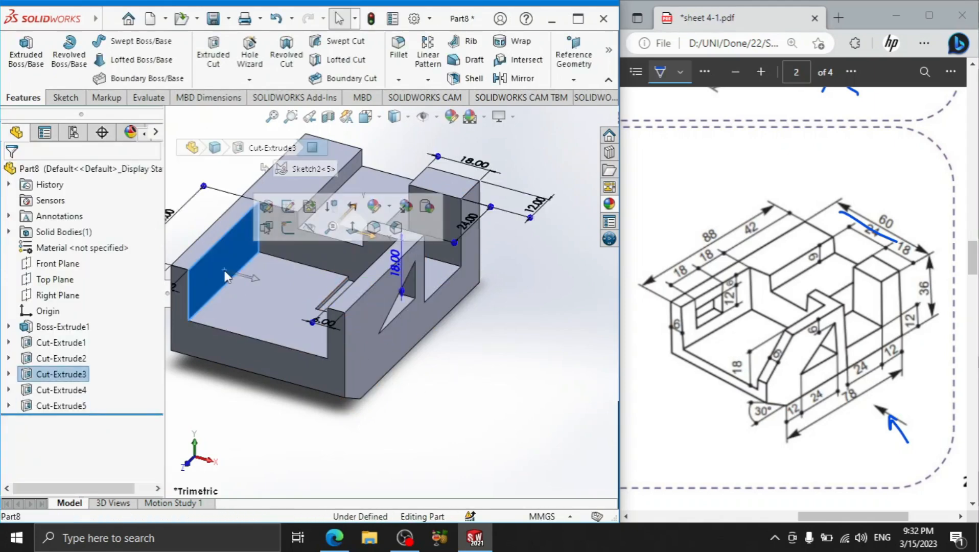
click(581, 395)
middle_drag(487, 339, 559, 345)
click(360, 285)
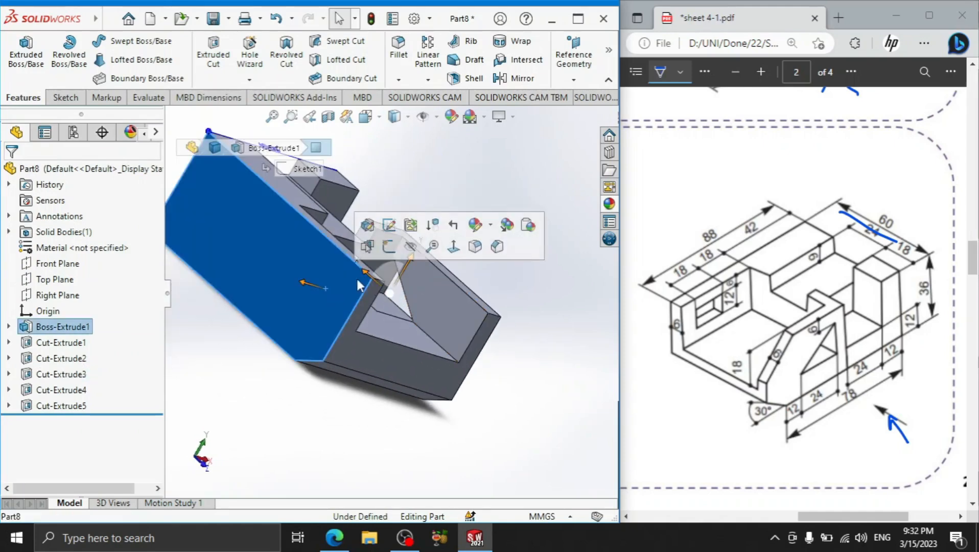
click(388, 246)
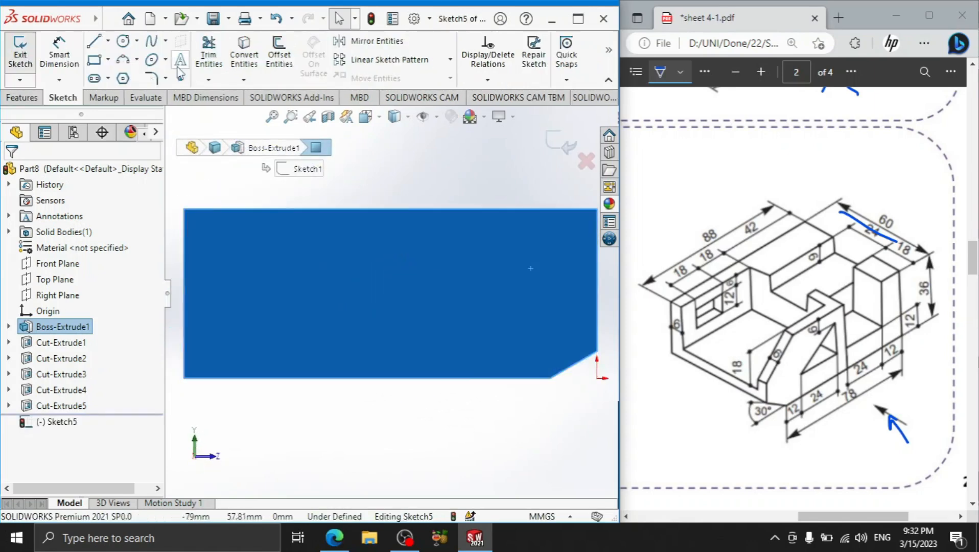
click(94, 60)
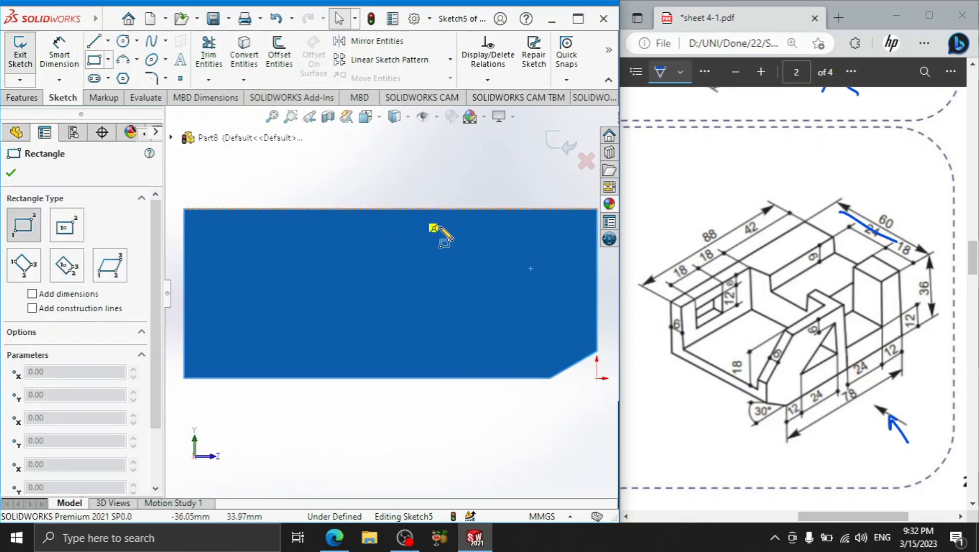
click(490, 270)
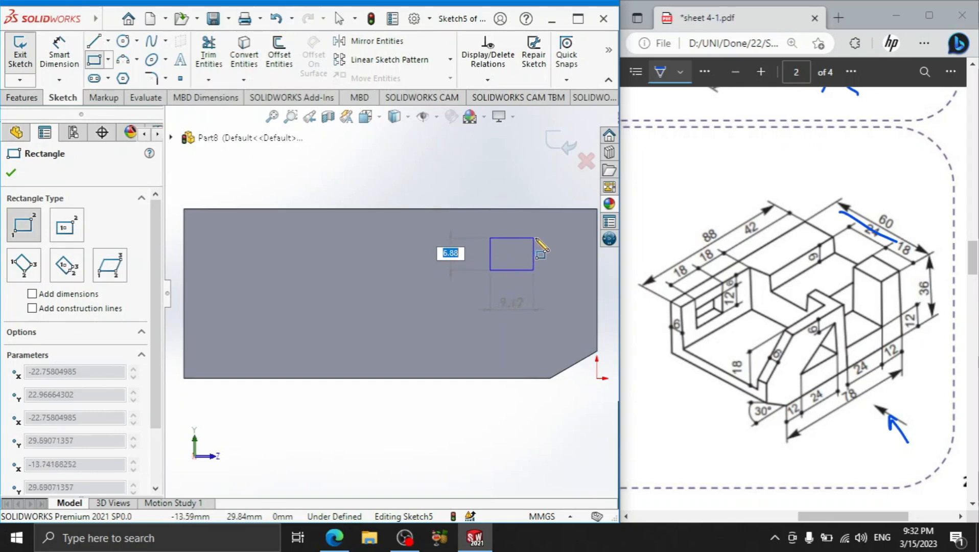
click(560, 232)
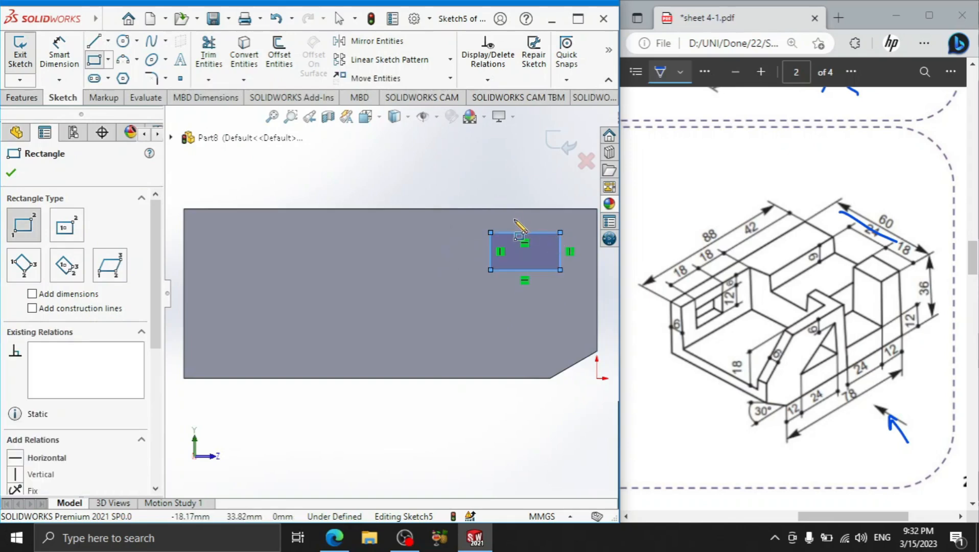
right_click(446, 180)
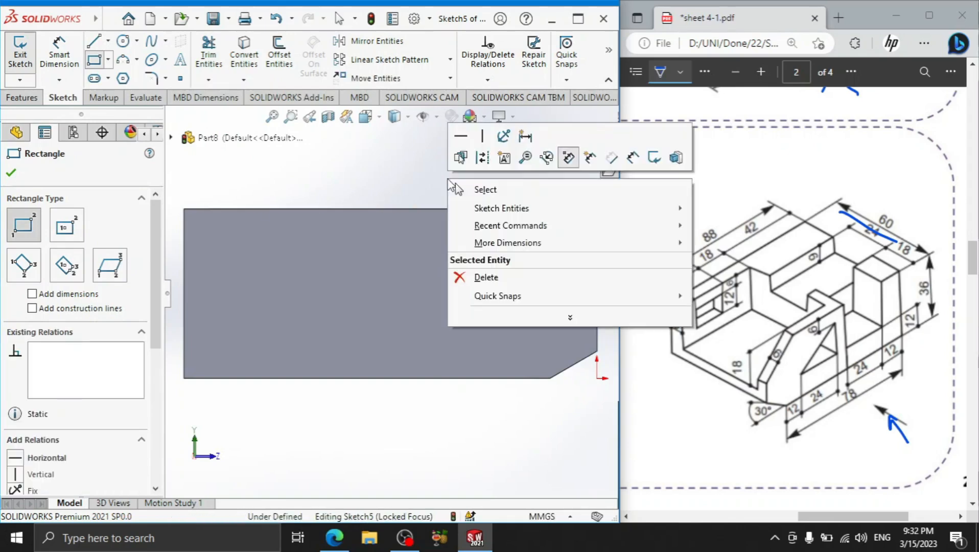
click(462, 189)
- Set the rectangle's height to 12 mm
click(73, 52)
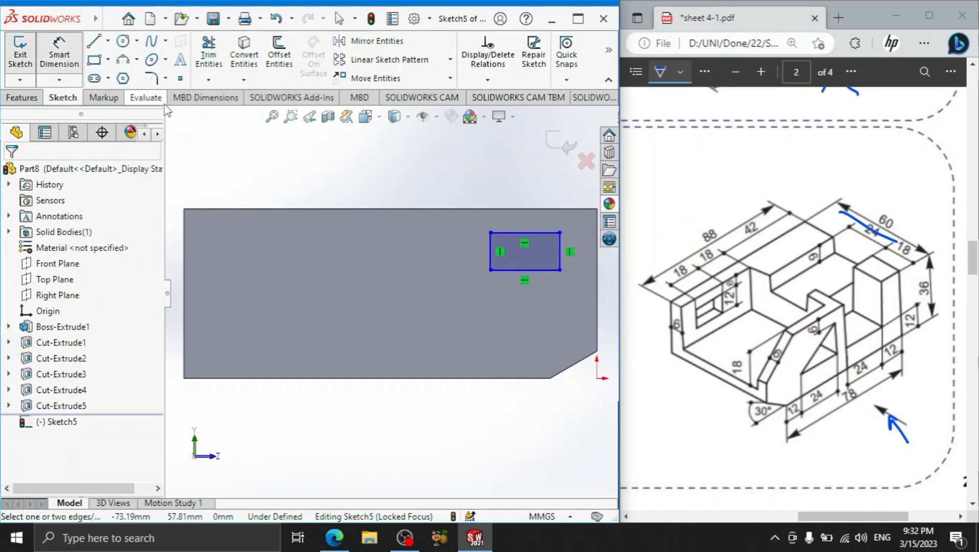
click(560, 251)
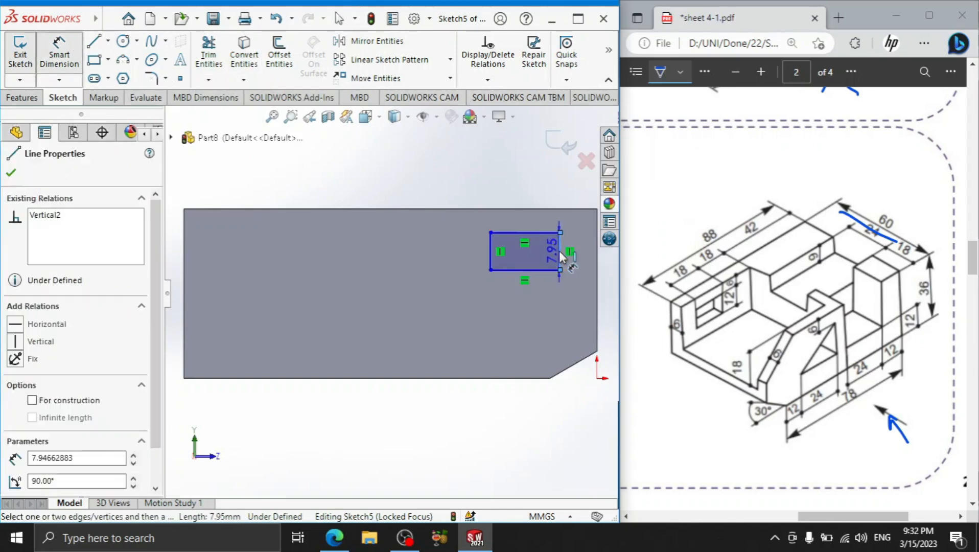
click(583, 261)
text(12)
key(Return)
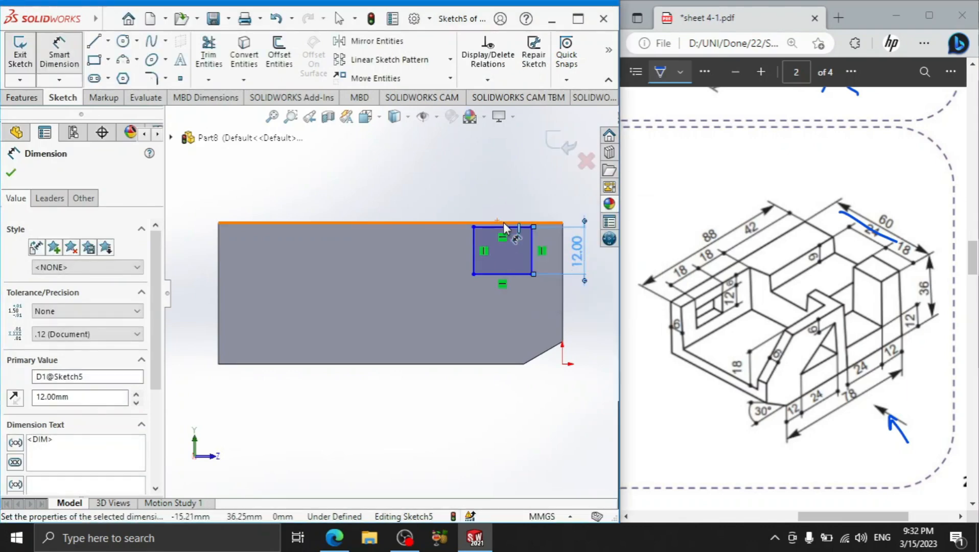
- Set the distance between the rectangle's upper side and the block's top edge to 6 mm
scroll(536, 224, down, 3)
click(511, 251)
click(504, 240)
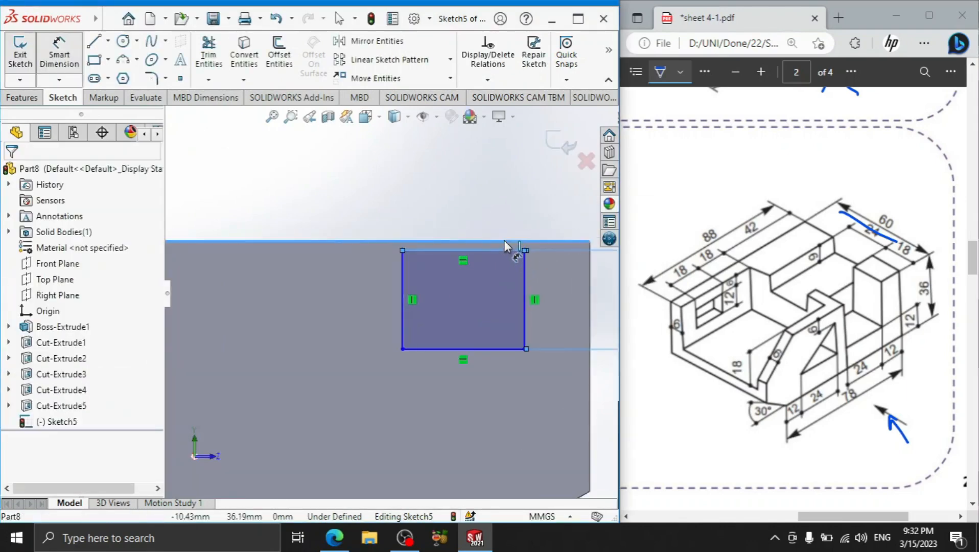
click(494, 188)
text(6)
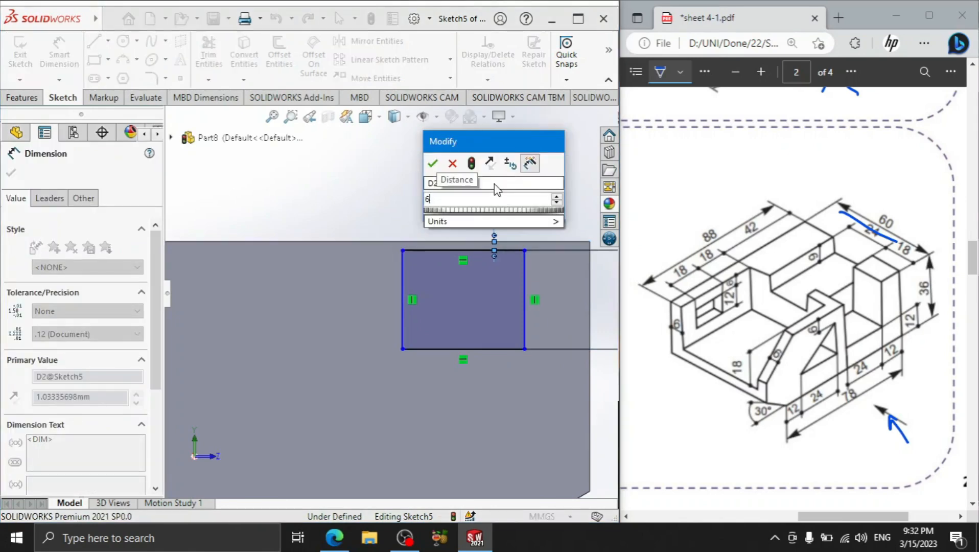
key(Return)
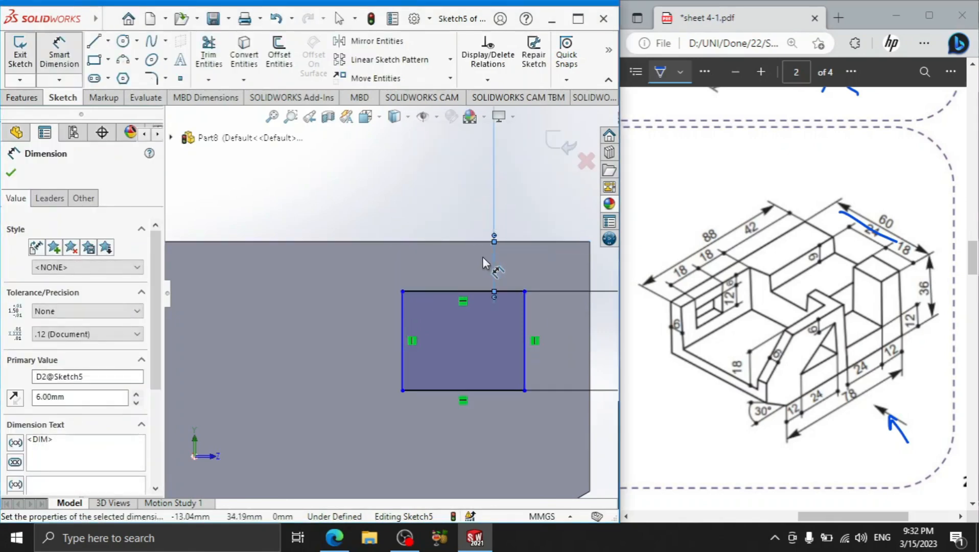
- Set the distance from the block's rear edge to the rectangle's front side to 18+18+42 mm
click(524, 322)
scroll(523, 322, up, 4)
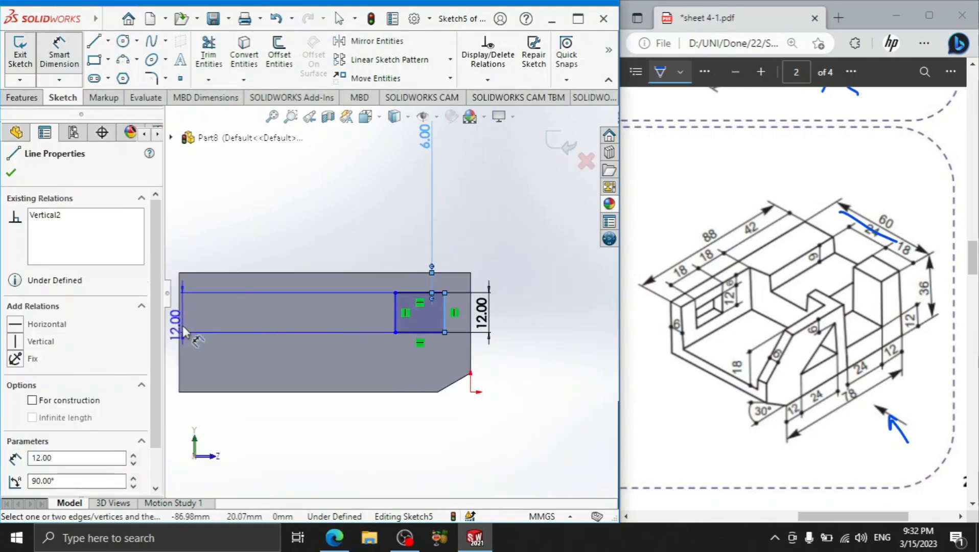
click(179, 337)
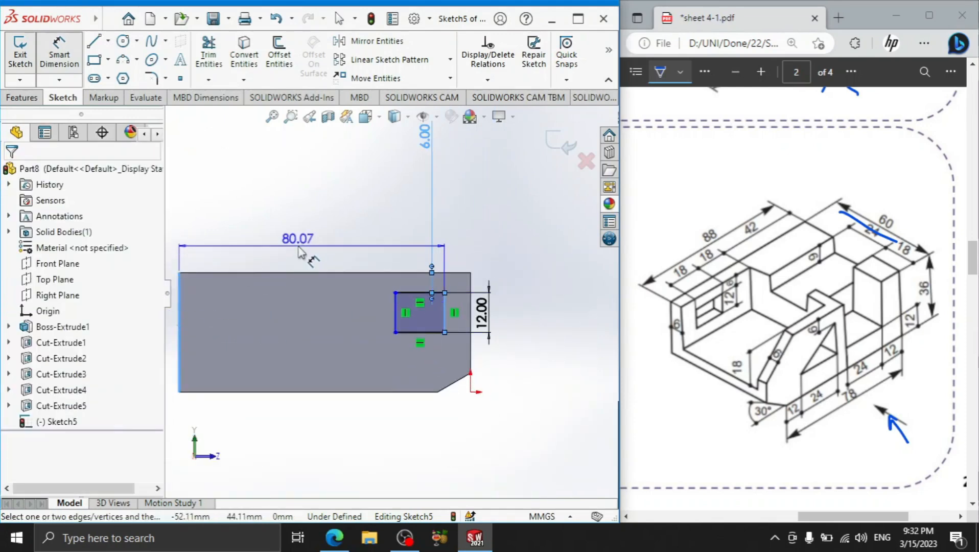
click(301, 251)
text(18+18)
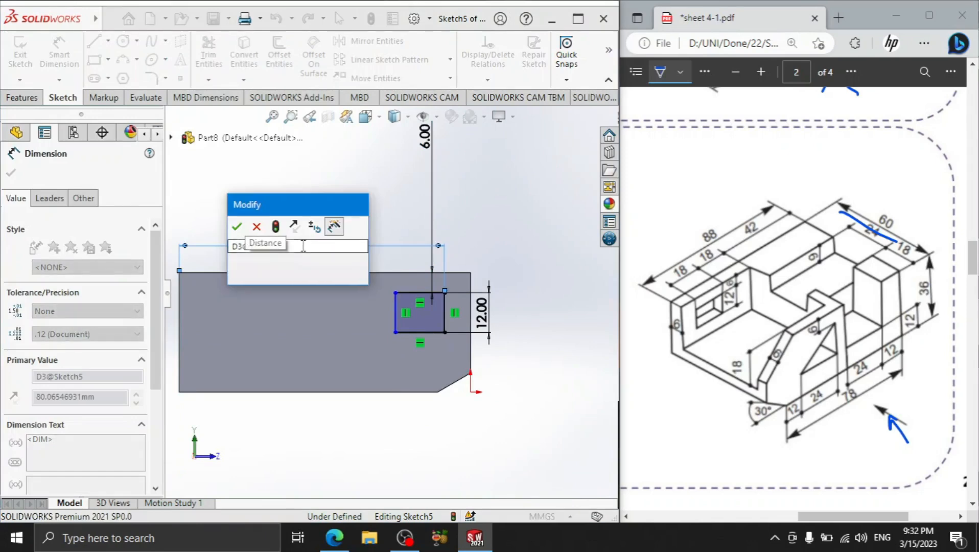
text(+42)
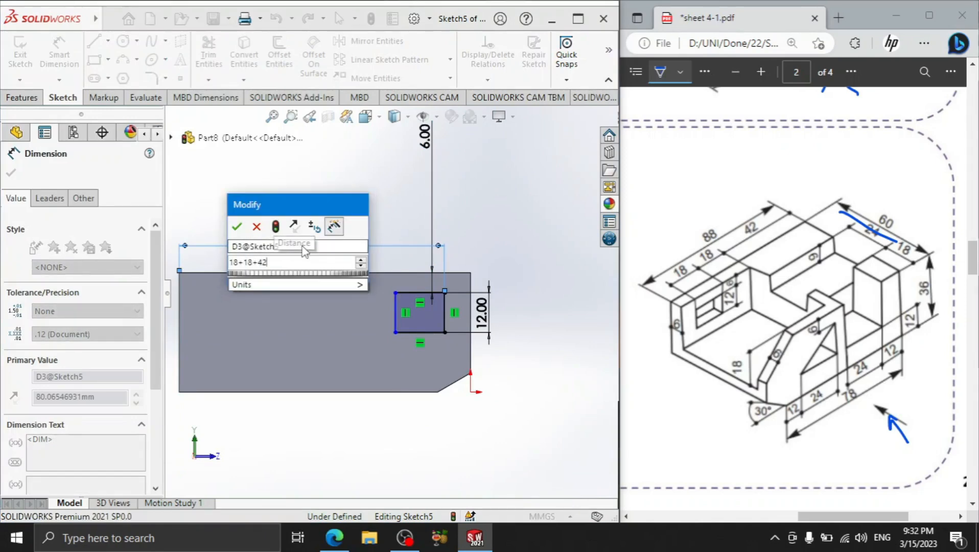
key(Return)
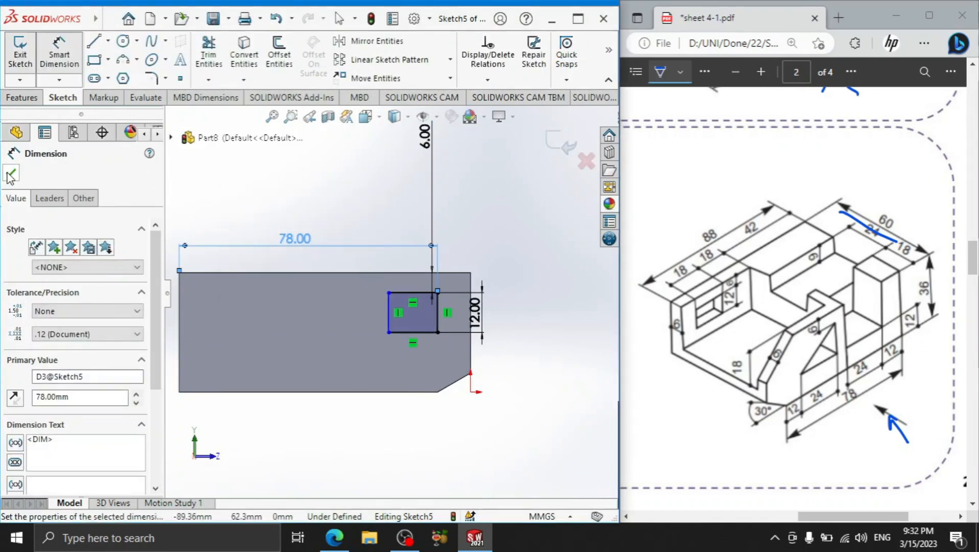
click(11, 174)
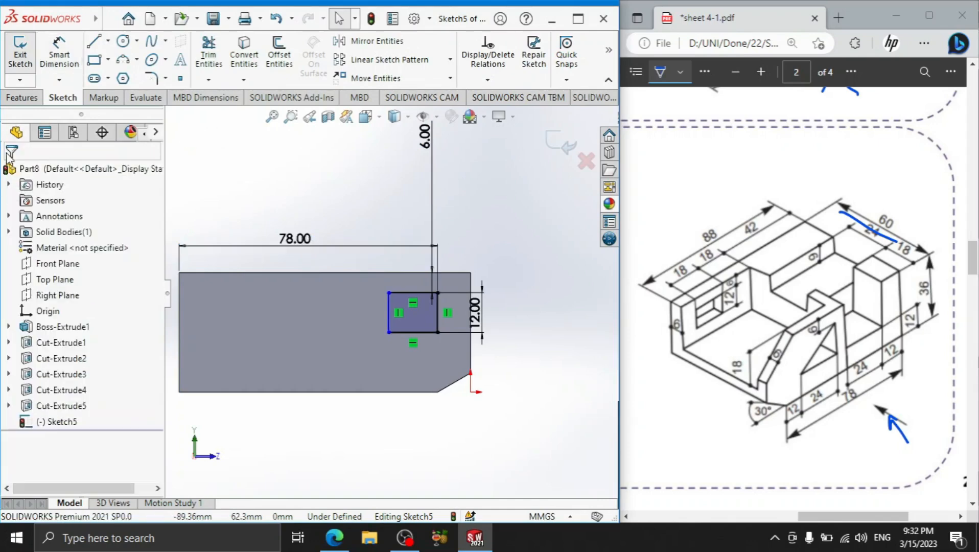
- Cut-extrude the rectangle 23 mm deep to open the window in the side wall
click(22, 97)
click(210, 57)
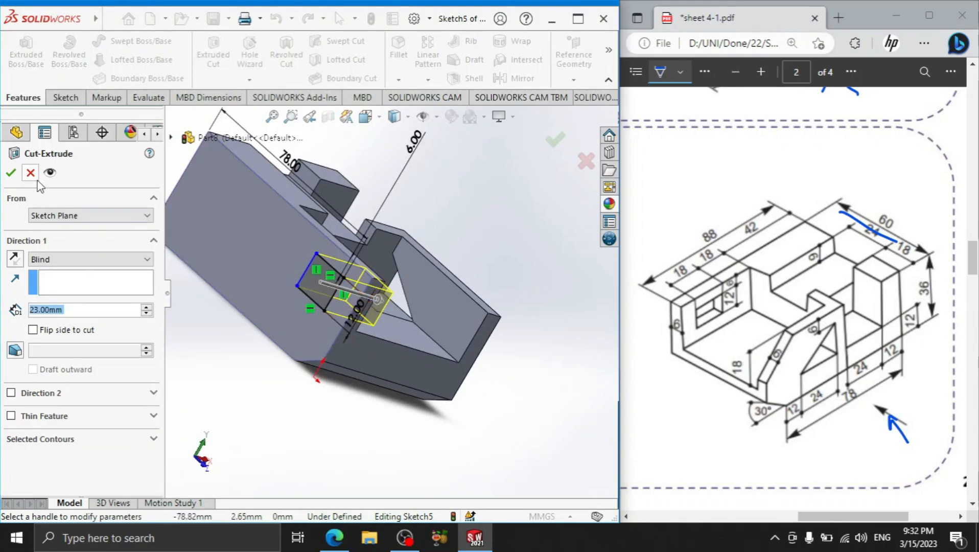
click(10, 173)
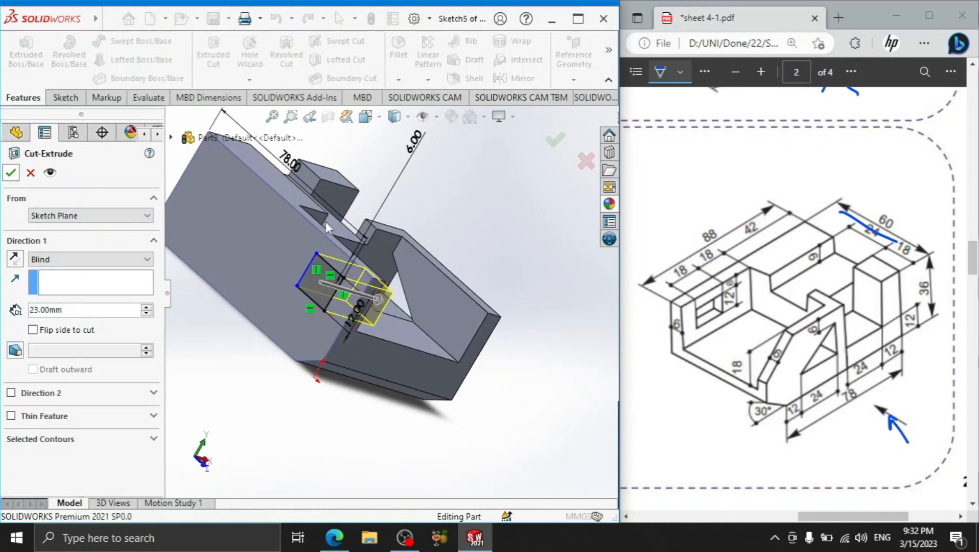
click(559, 402)
- Examine the part from several directions and check its extrude and cut features against the exercise drawing
click(201, 463)
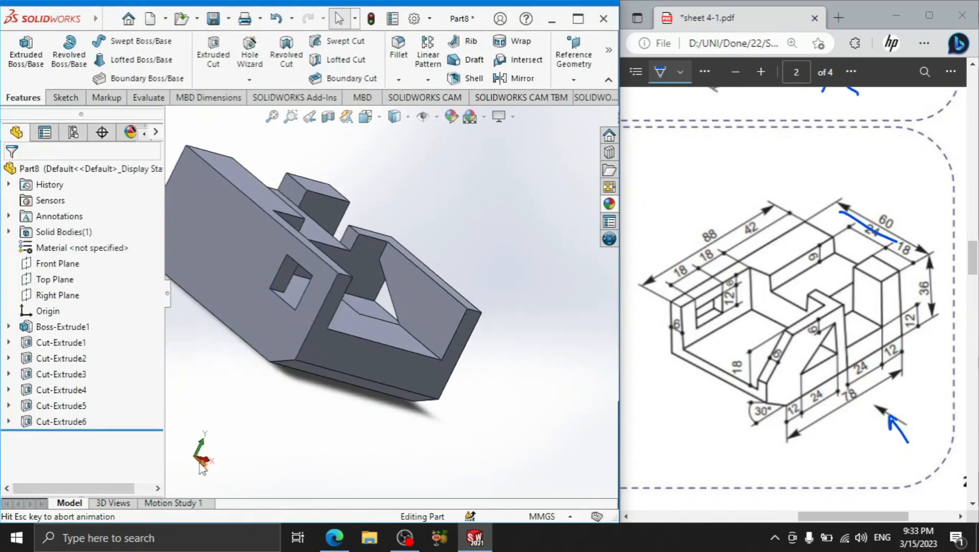
click(214, 455)
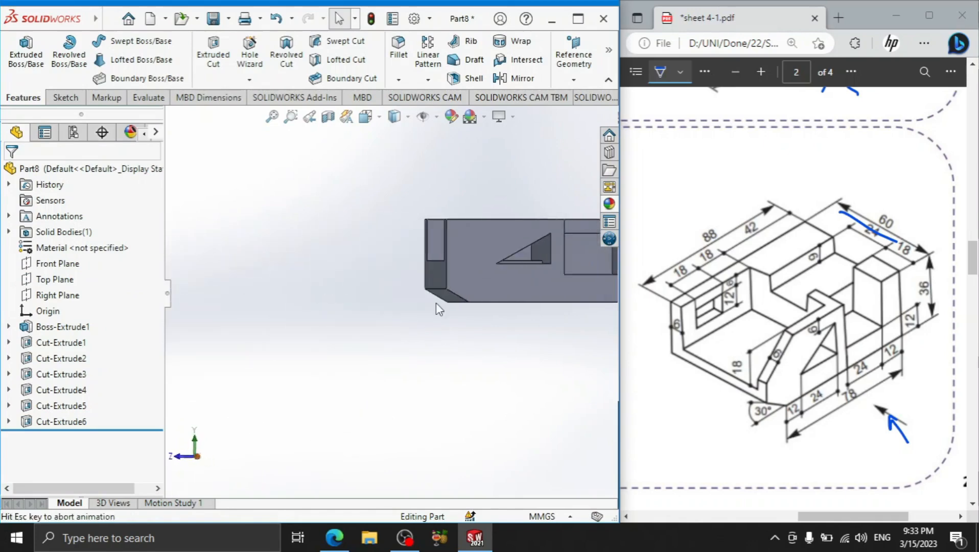
middle_drag(435, 223, 479, 245)
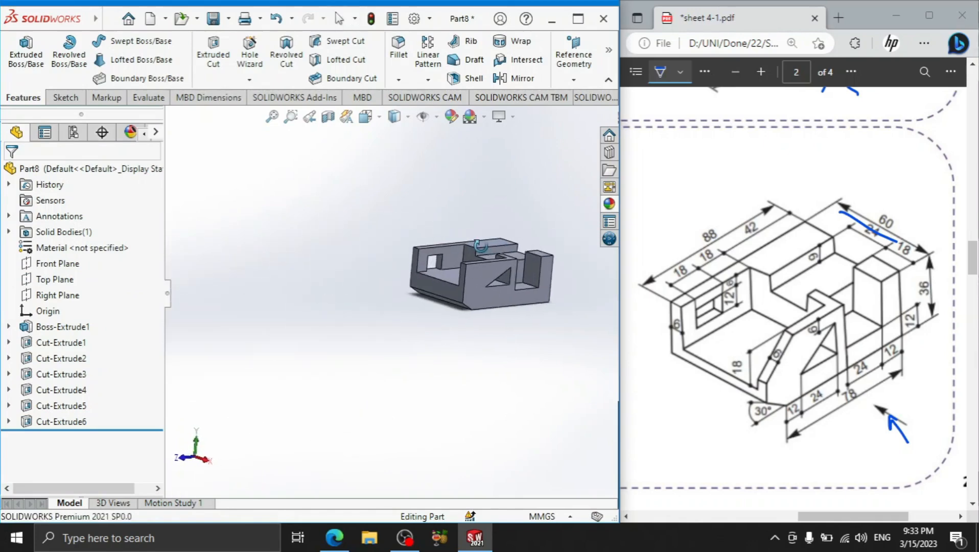
scroll(500, 238, down, 2)
scroll(499, 238, down, 3)
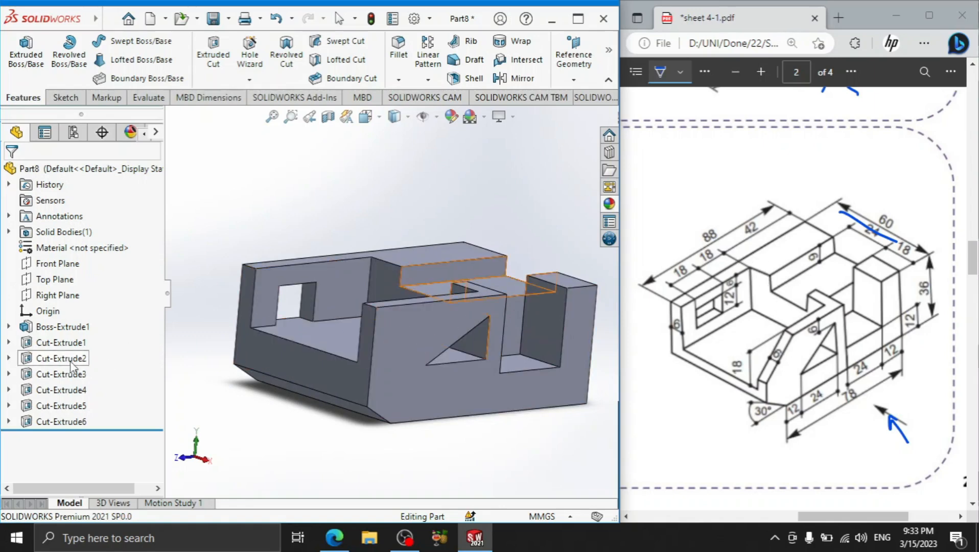
click(9, 327)
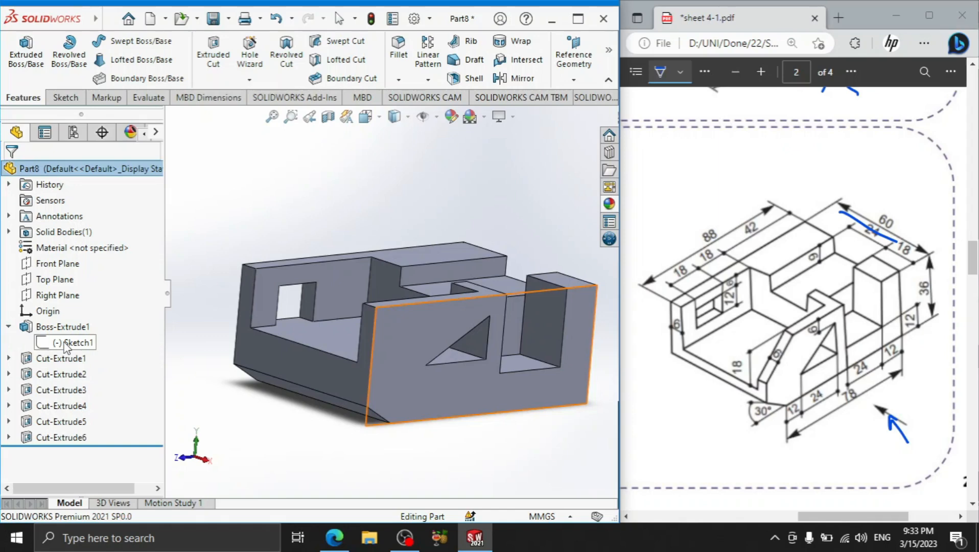
click(53, 326)
click(66, 292)
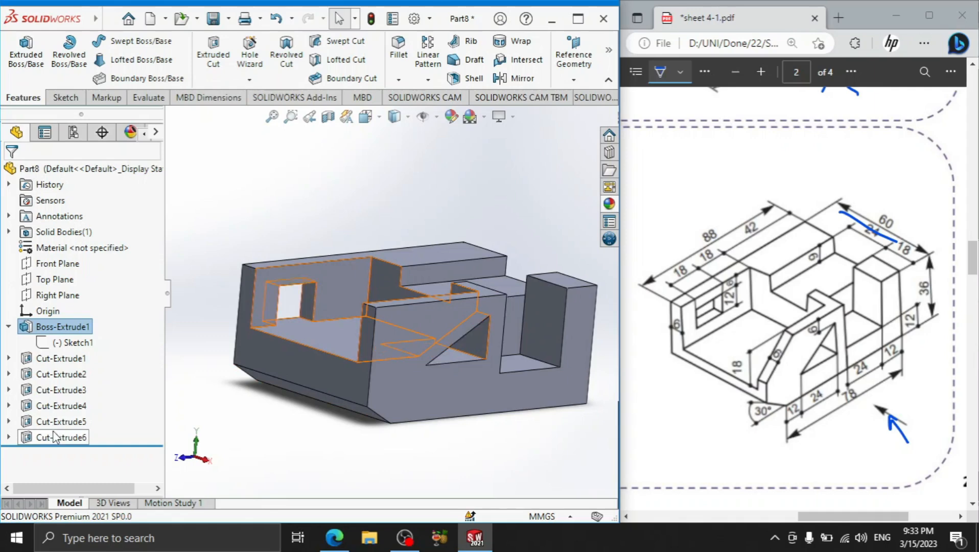
click(56, 409)
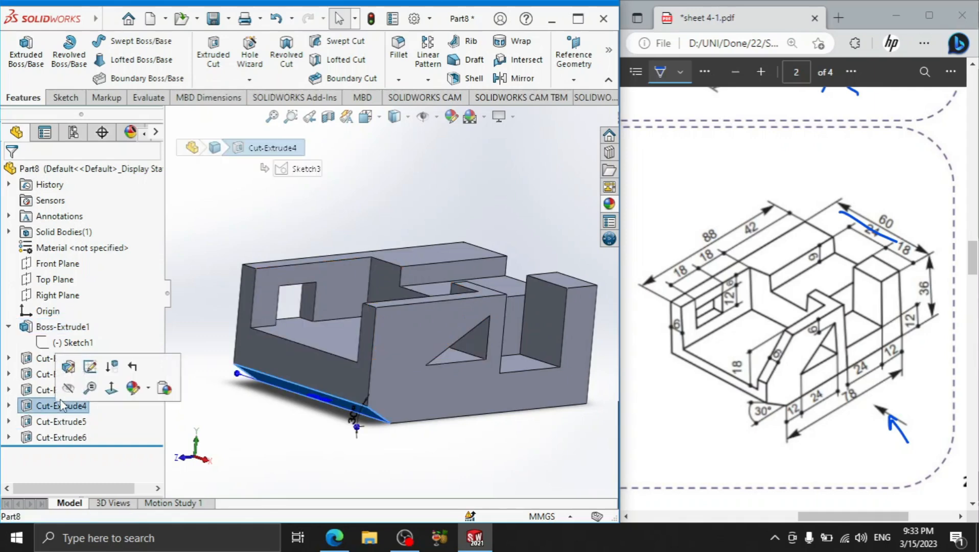
- Edit the front pocket's cut-extrude and set its depth to 24 mm, marking the matching opening on the exercise drawing
click(47, 391)
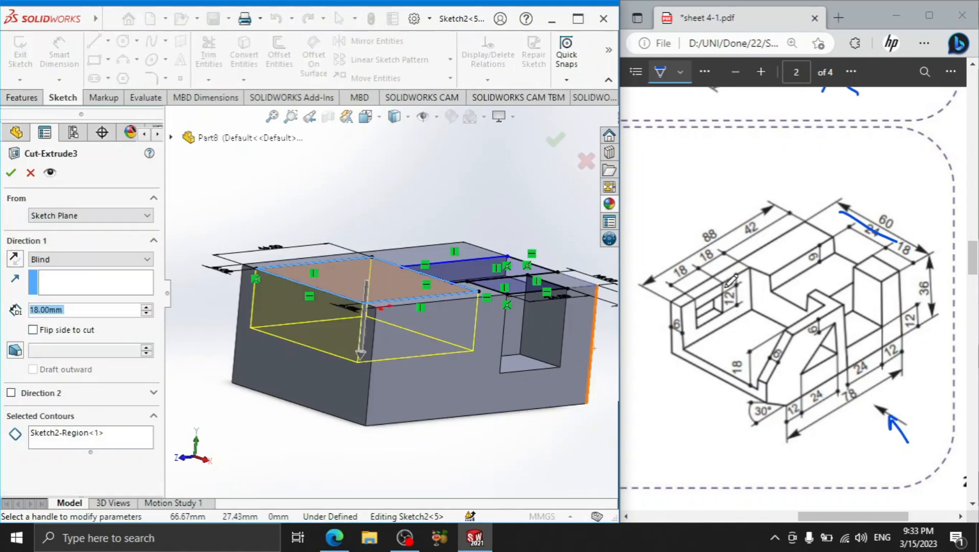
mouse_move(726, 292)
mouse_down()
mouse_move(740, 284)
mouse_move(737, 306)
mouse_up()
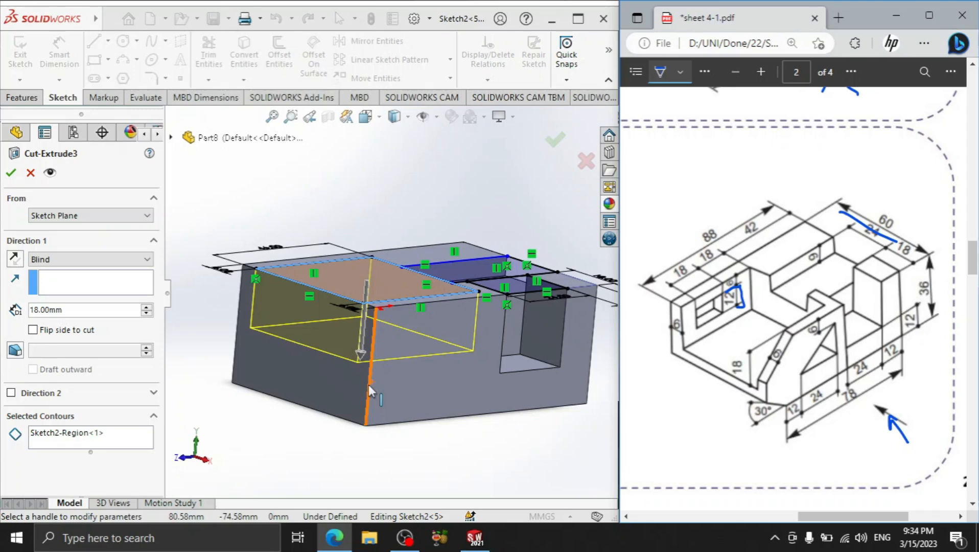
click(97, 311)
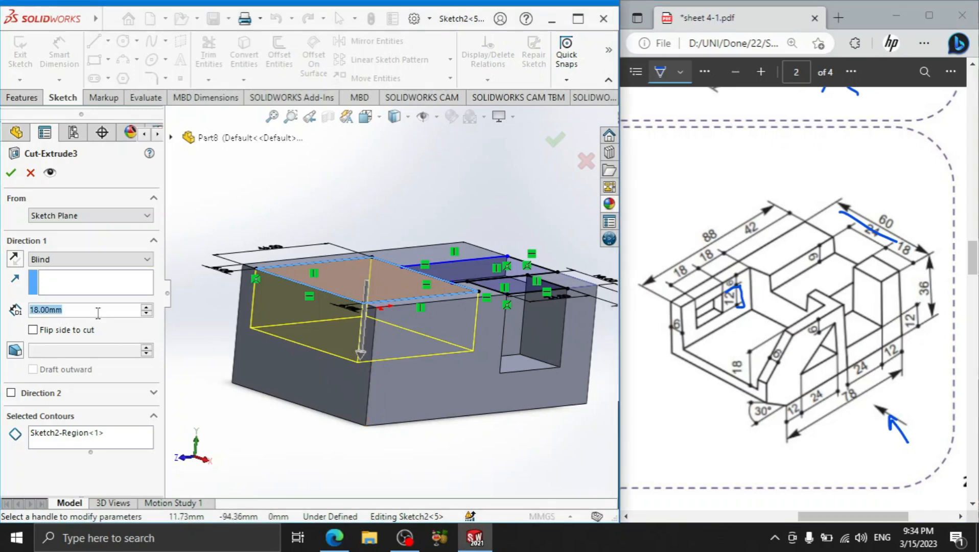
text(24)
key(Return)
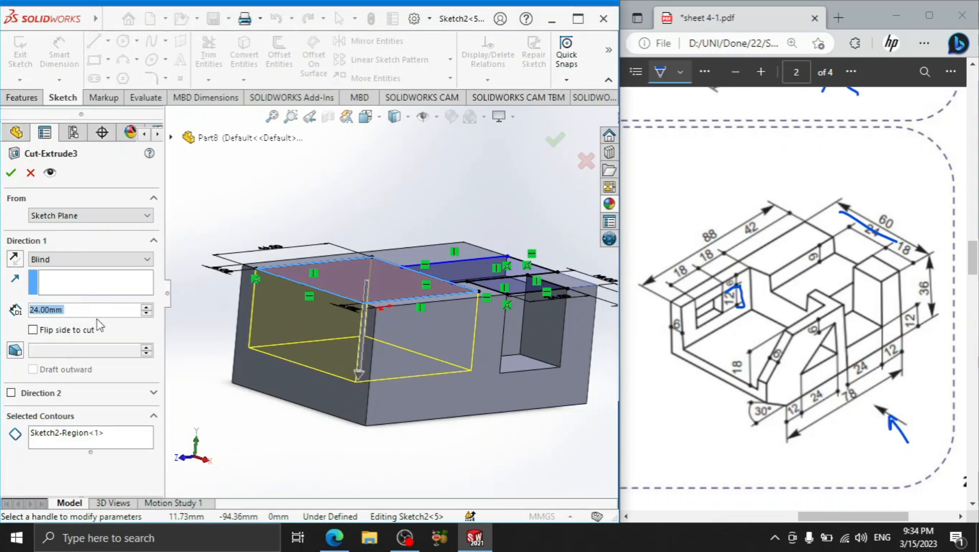
click(14, 166)
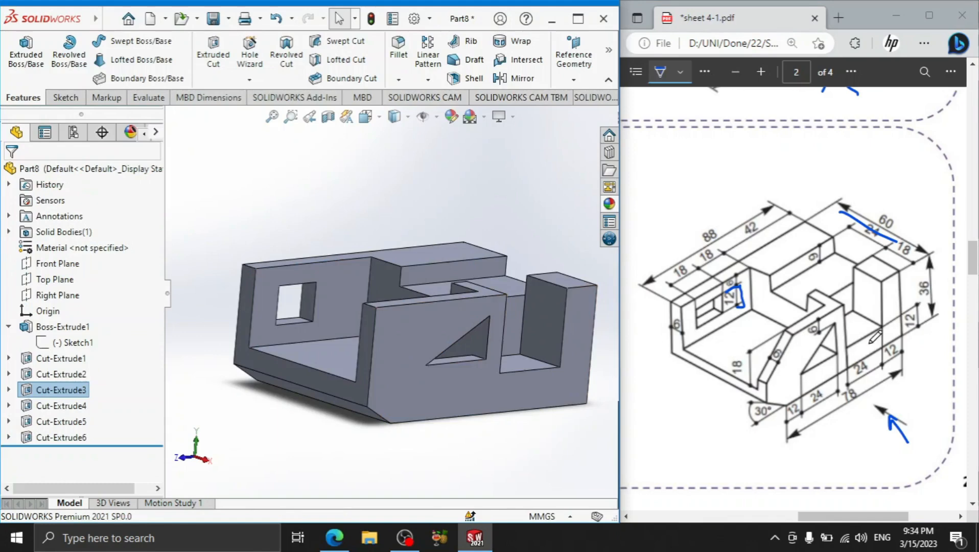
- Mark the lower edge of the triangular opening on the exercise drawing and orient the part to the isometric view
click(826, 347)
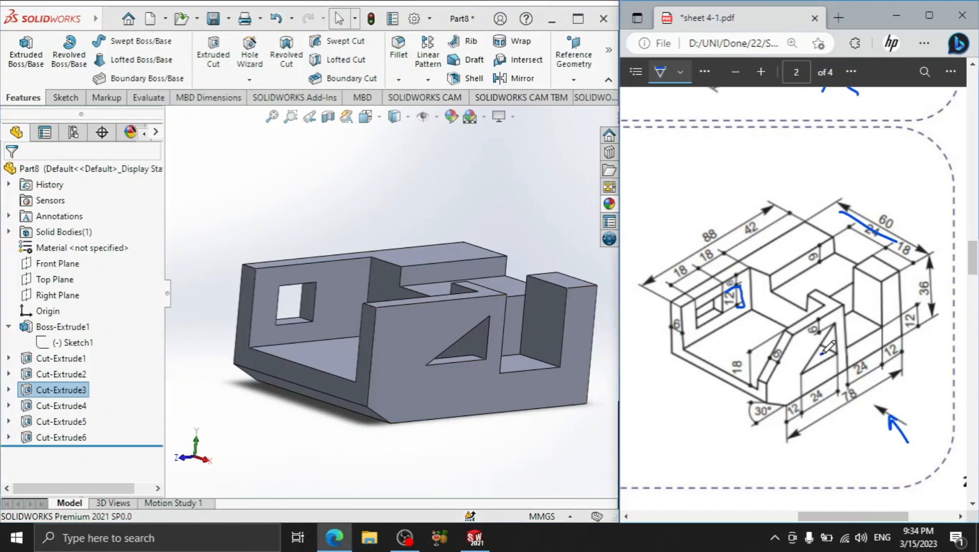
mouse_move(823, 352)
mouse_down()
mouse_move(860, 349)
mouse_move(822, 369)
mouse_move(862, 342)
mouse_up()
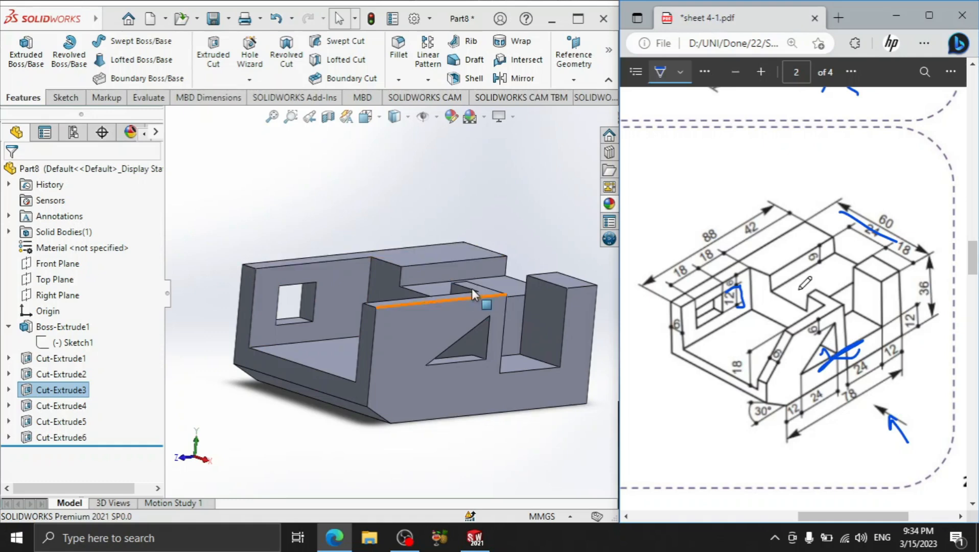
click(454, 205)
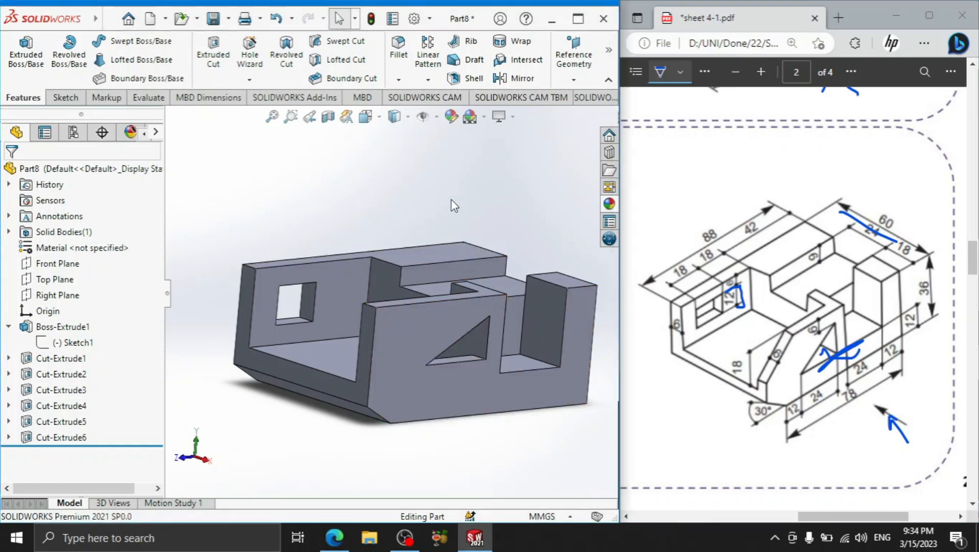
key(space)
click(342, 295)
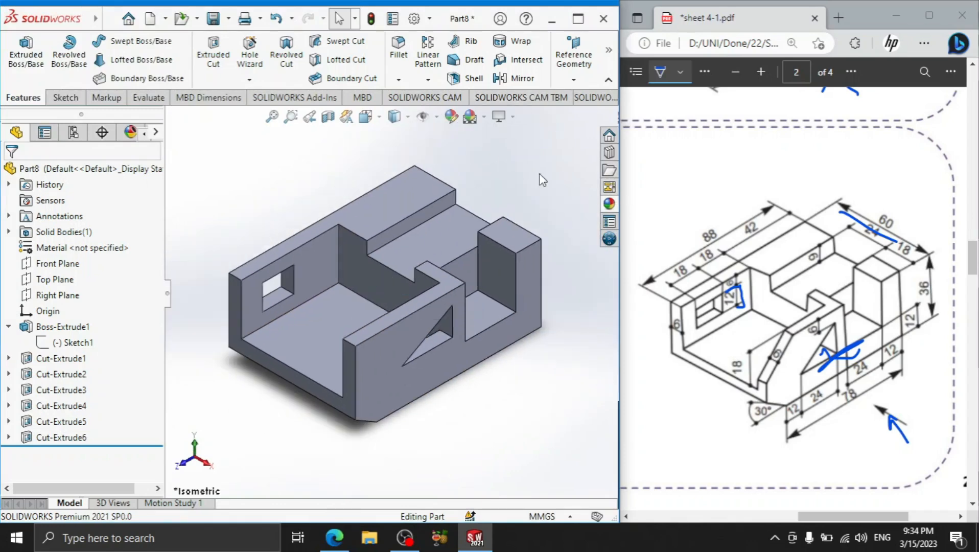
- Apply a blue-violet color from the standard swatches to the whole part
click(453, 115)
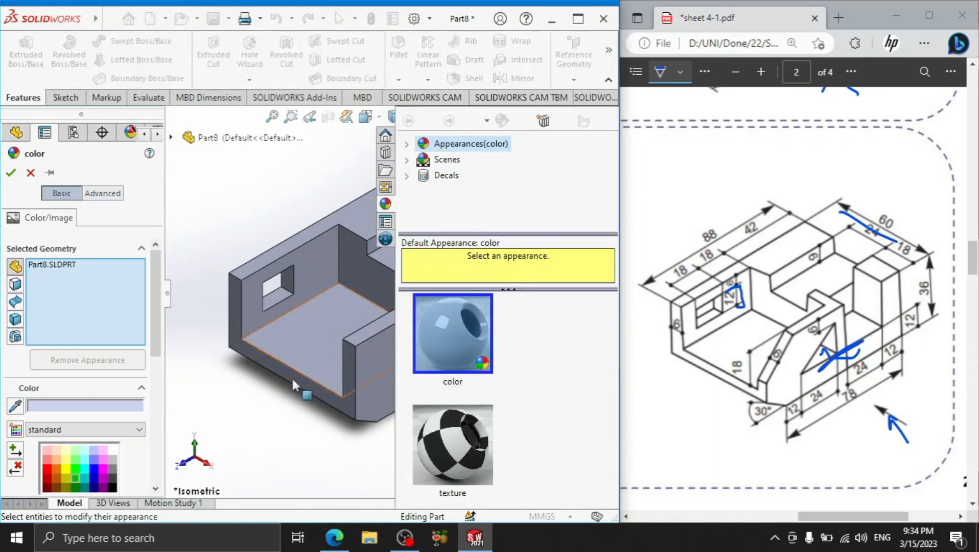
click(49, 466)
click(55, 466)
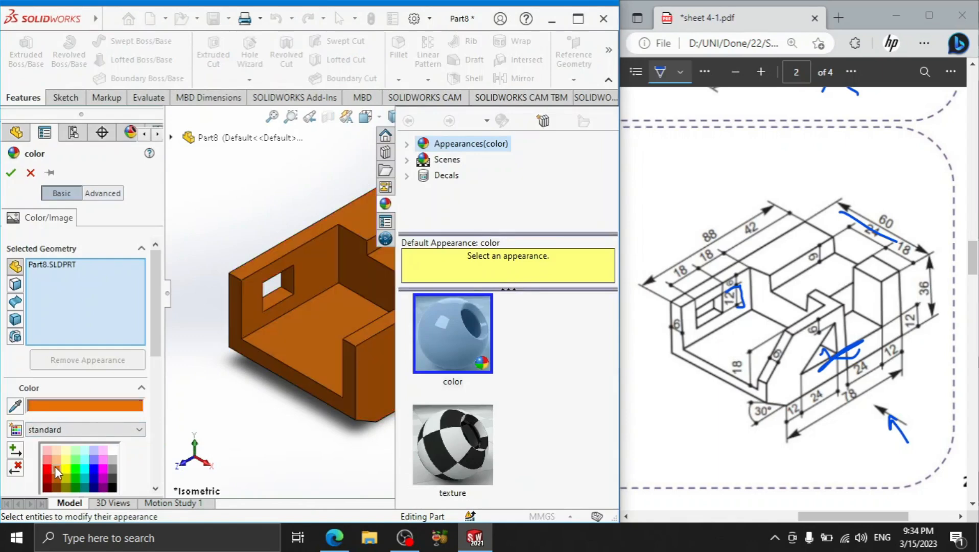
click(75, 467)
click(77, 460)
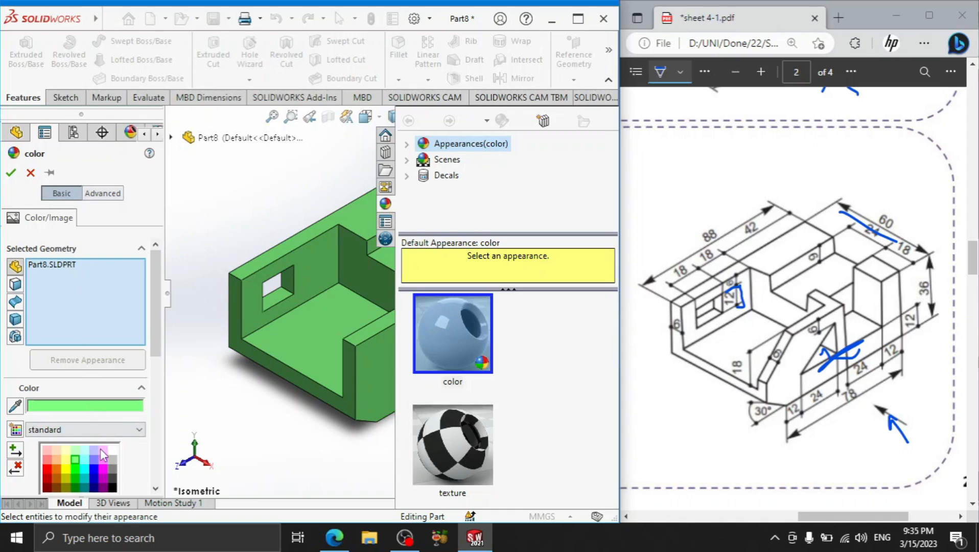
click(92, 458)
click(11, 172)
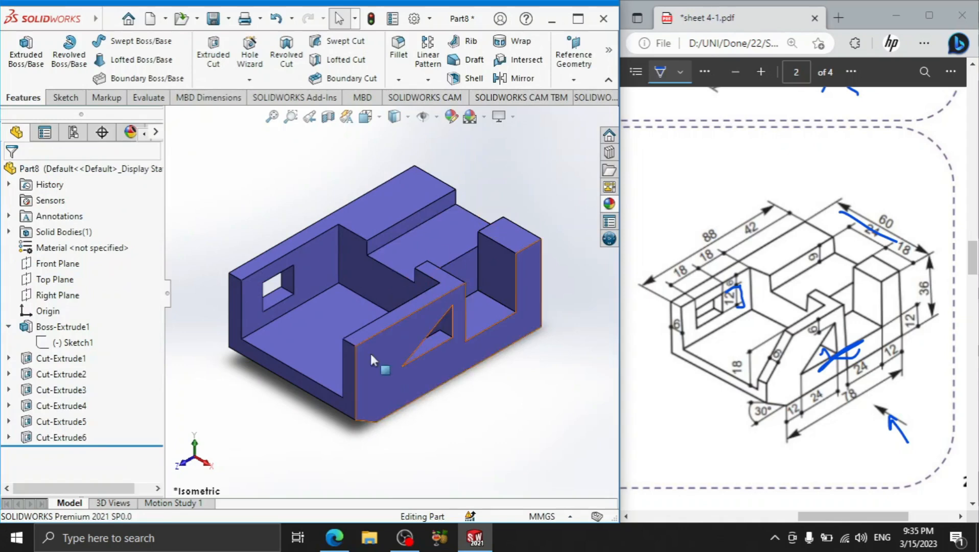
- Maximize the modeling window and examine the finished part at different zoom levels, keeping it in isometric orientation and centered
click(578, 18)
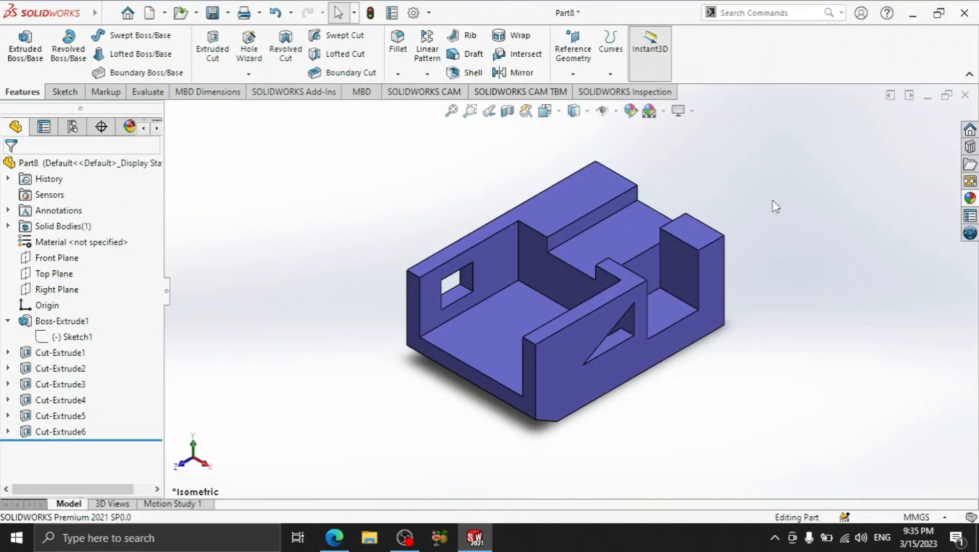
scroll(809, 255, down, 1)
scroll(808, 256, up, 1)
scroll(782, 248, down, 1)
scroll(728, 254, up, 2)
scroll(670, 279, down, 1)
scroll(634, 316, up, 1)
scroll(613, 332, up, 1)
scroll(587, 348, down, 2)
scroll(356, 238, up, 2)
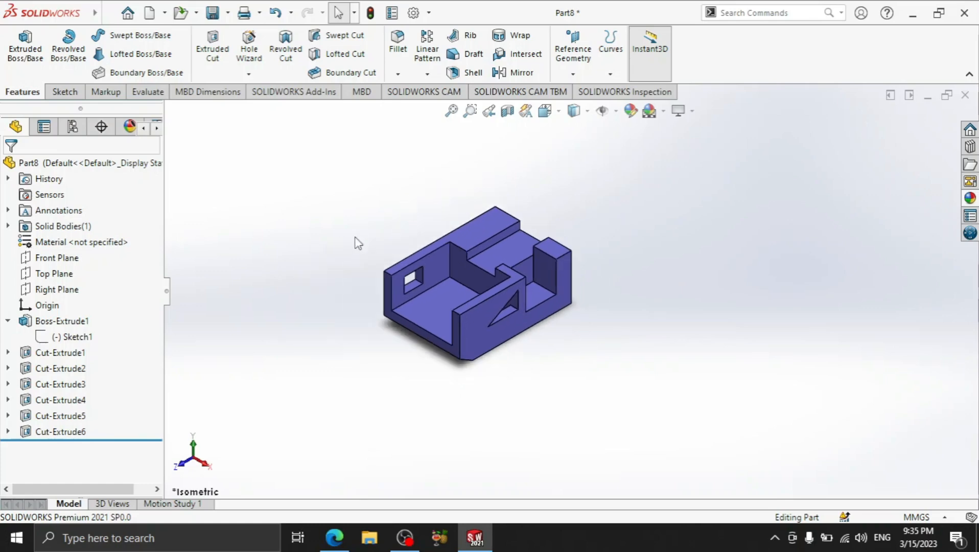
scroll(367, 229, down, 2)
right_click(331, 176)
click(375, 257)
drag(546, 308, 360, 280)
scroll(371, 284, up, 1)
scroll(383, 284, down, 2)
drag(439, 284, 349, 288)
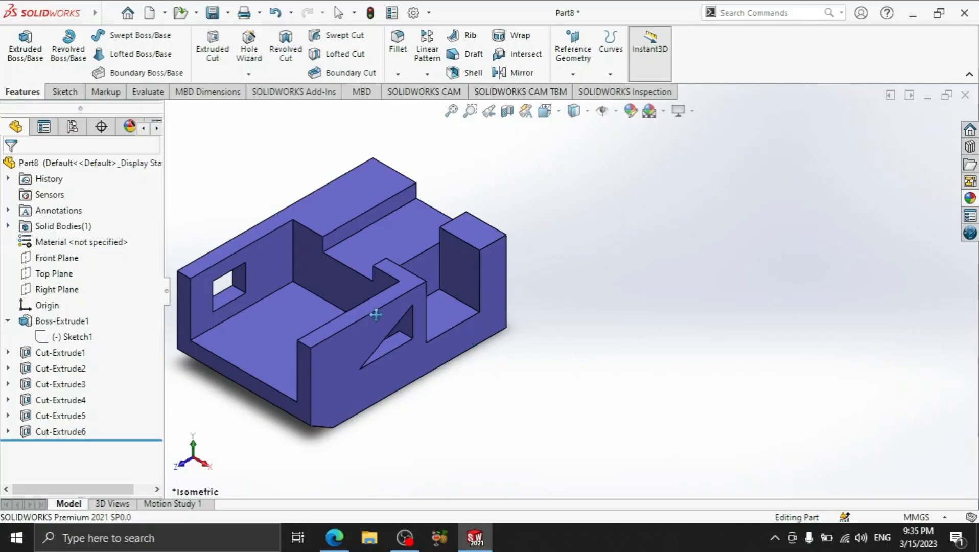
drag(376, 314, 564, 315)
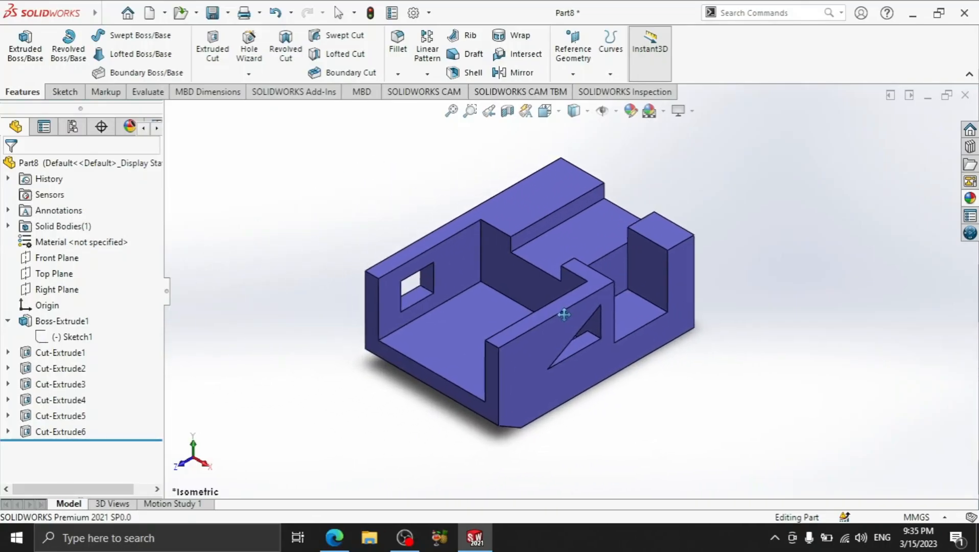